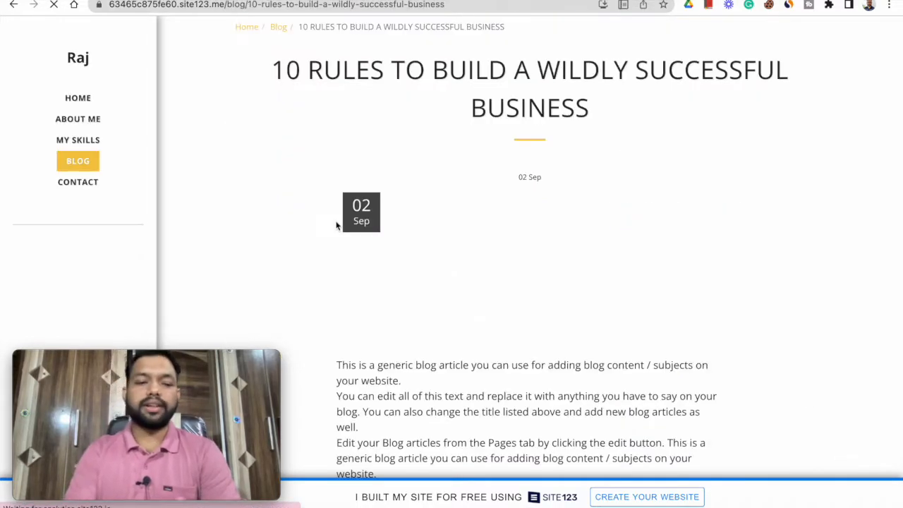
- Return to the published sample site's home page, switch to its editor and go back to the site dashboard
{"action": "left_click", "coordinate": [74, 63]}
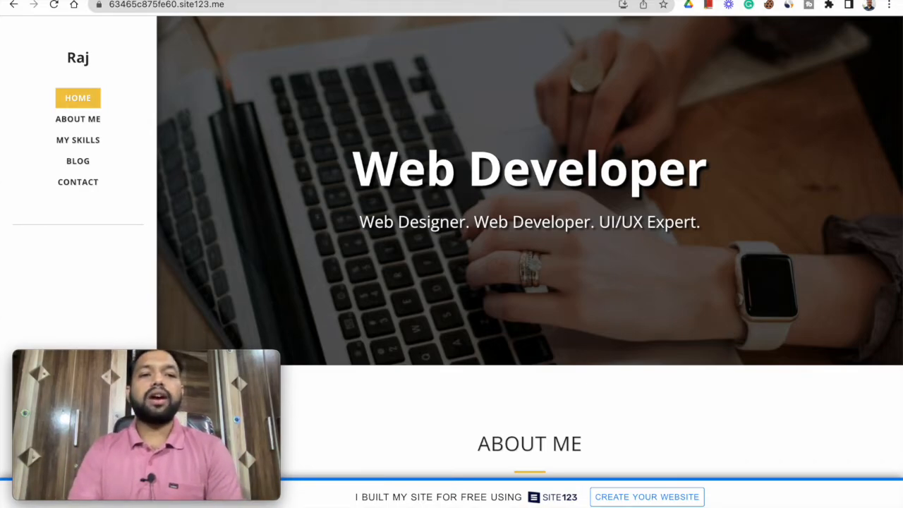
{"action": "left_click", "coordinate": [134, 0]}
{"action": "left_click", "coordinate": [466, 389]}
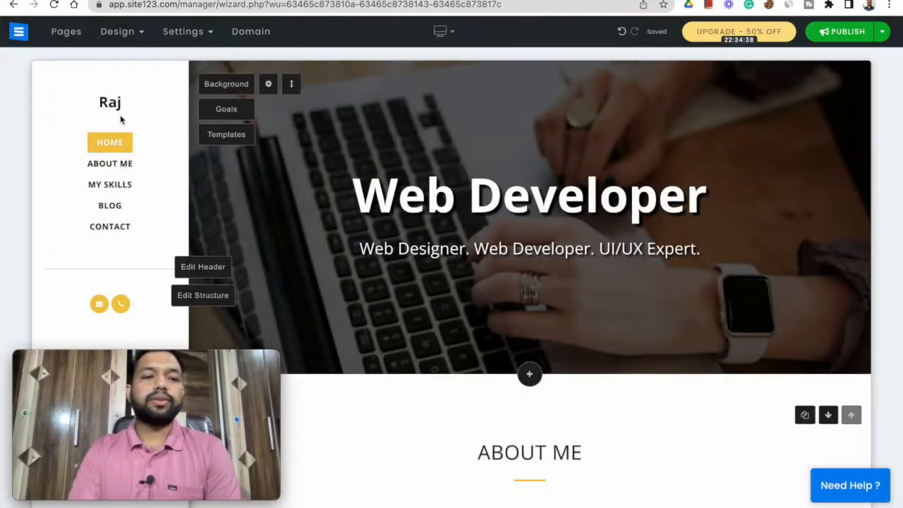
{"action": "left_click", "coordinate": [22, 33]}
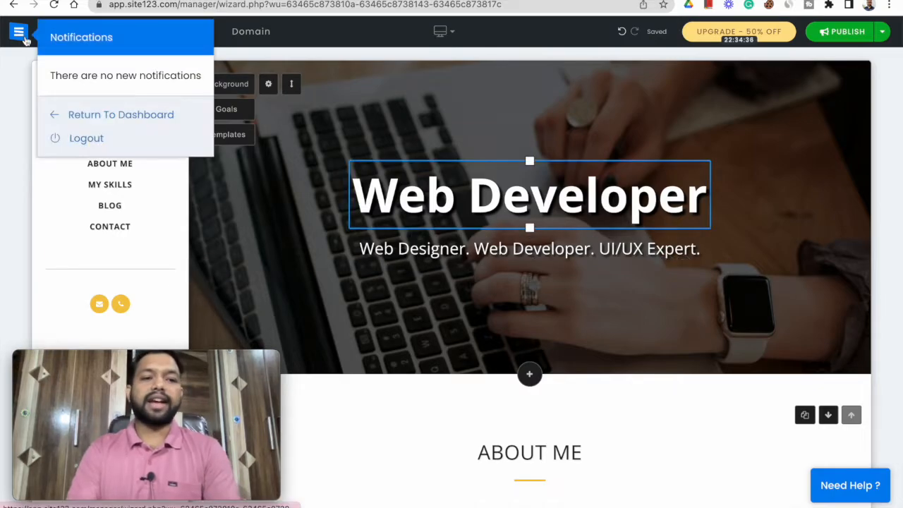
{"action": "left_click", "coordinate": [121, 117]}
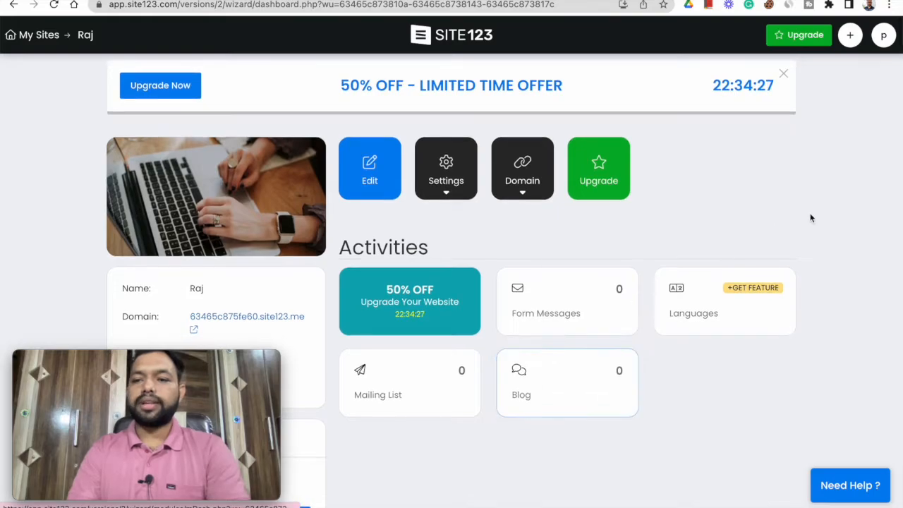
- Start a new website for yourself and choose CV and Portfolio as the website type
{"action": "mouse_move", "coordinate": [850, 35]}
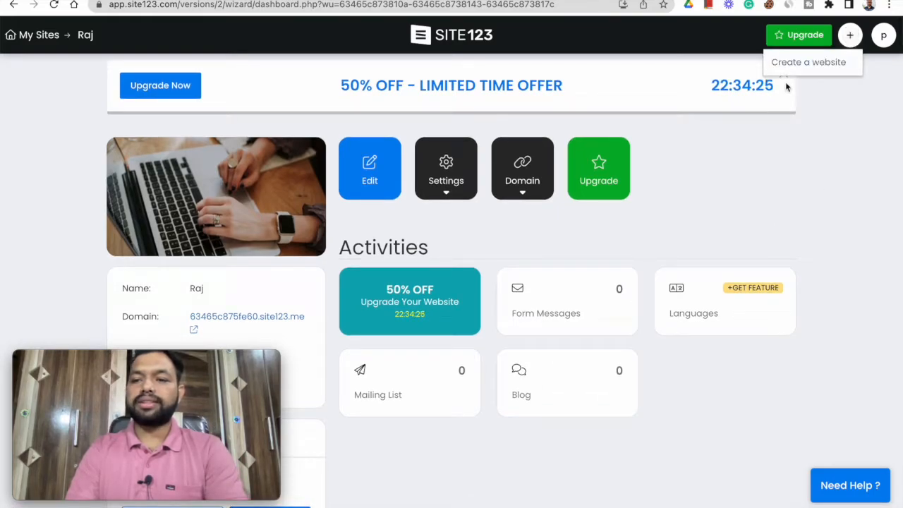
{"action": "left_click", "coordinate": [808, 65]}
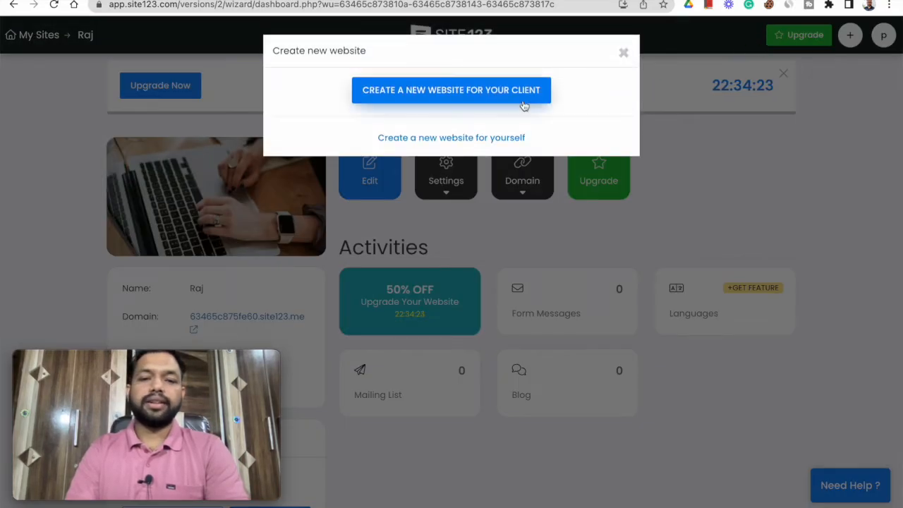
{"action": "left_click", "coordinate": [465, 139]}
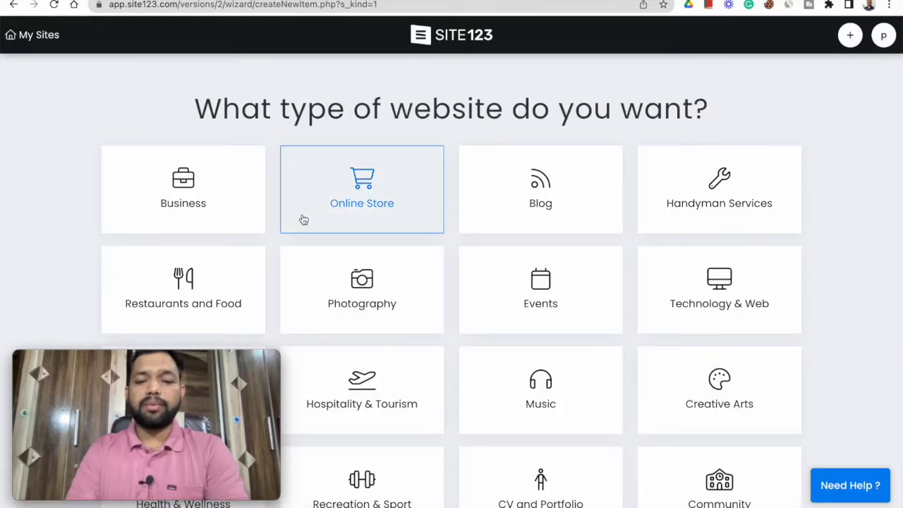
{"action": "scroll", "coordinate": [304, 220], "scroll_direction": "down", "scroll_amount": 3}
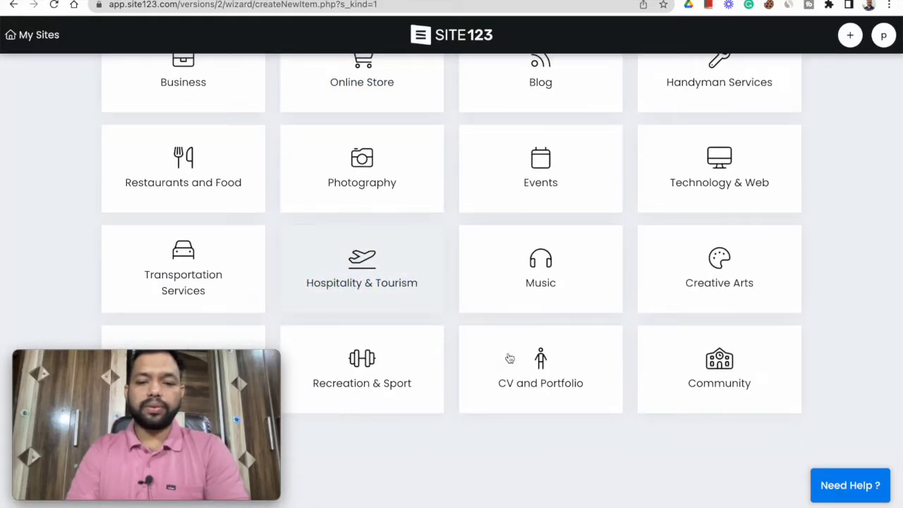
{"action": "left_click", "coordinate": [570, 374]}
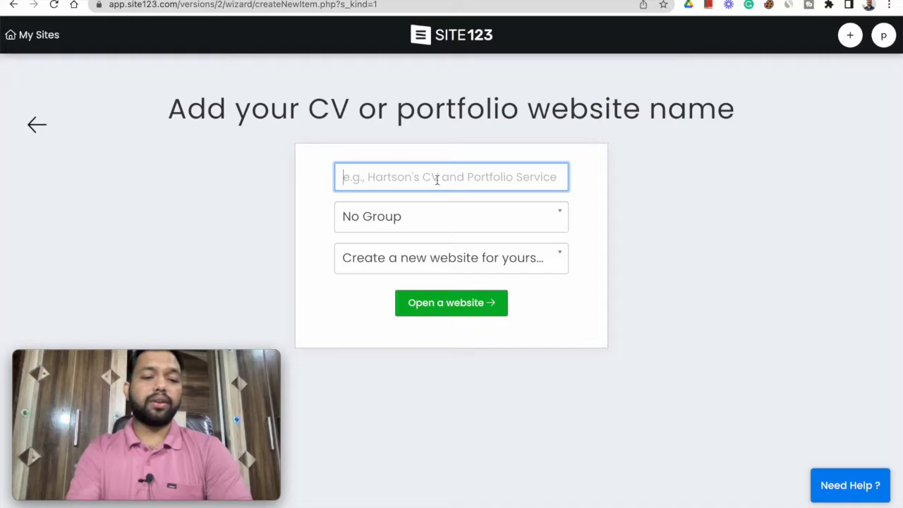
- Enter the owner's full name as the website name, open the website and dismiss the welcome tutorial
{"action": "type", "text": "Pritam"}
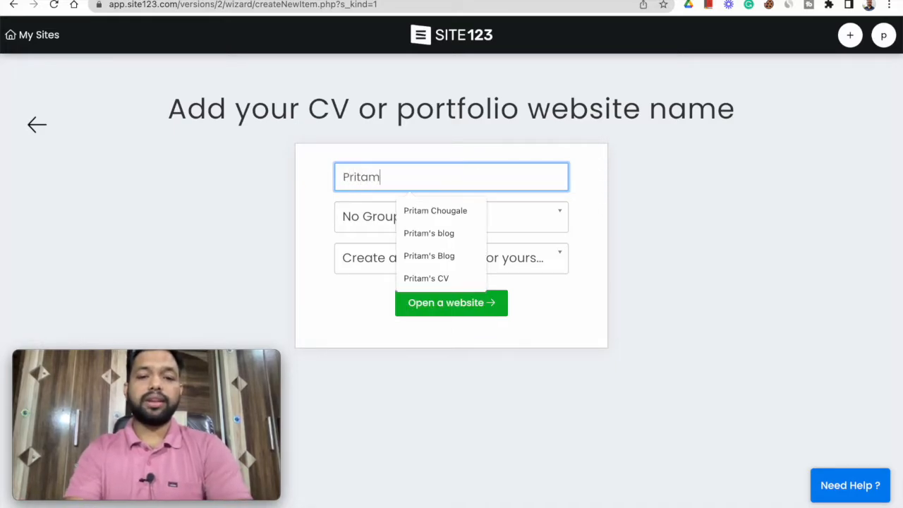
{"action": "type", "text": " CHougale"}
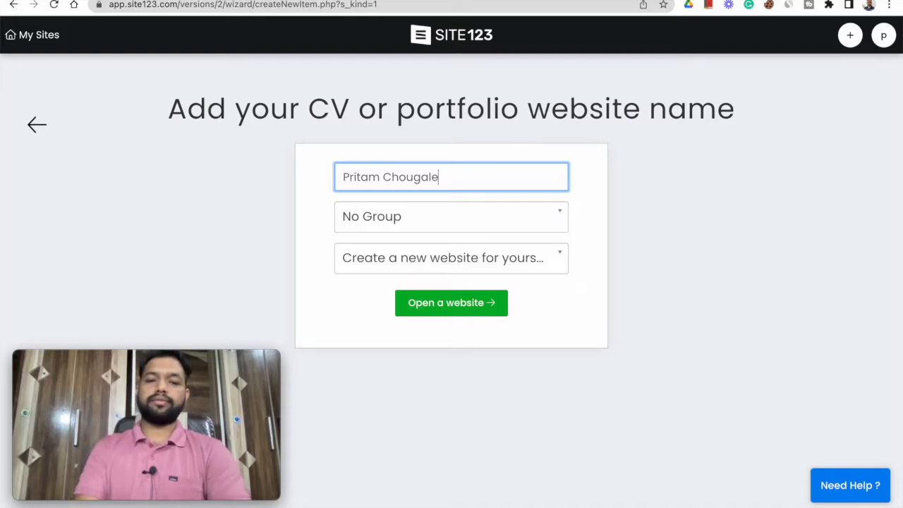
{"action": "left_click", "coordinate": [448, 308]}
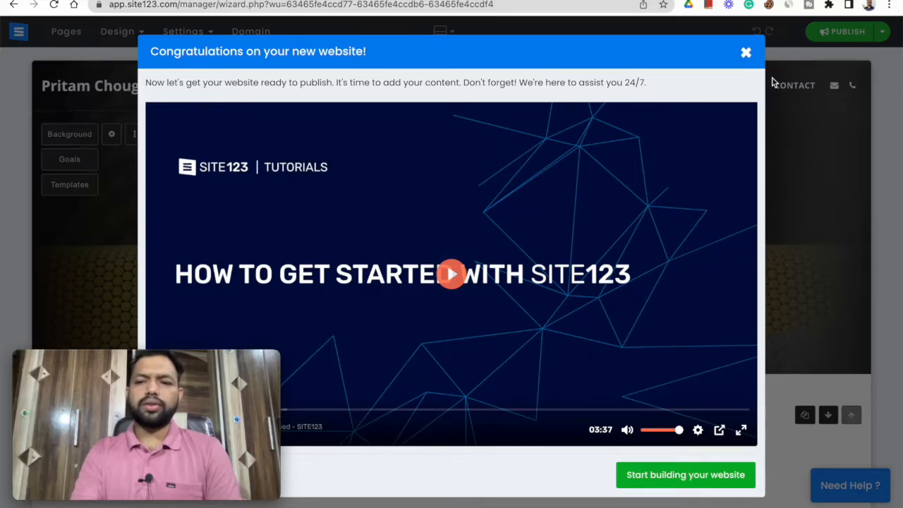
{"action": "left_click", "coordinate": [746, 54]}
- Look through the template's sections and replace the home section's main heading with "Digital marketing Consultant"
{"action": "left_click", "coordinate": [433, 258]}
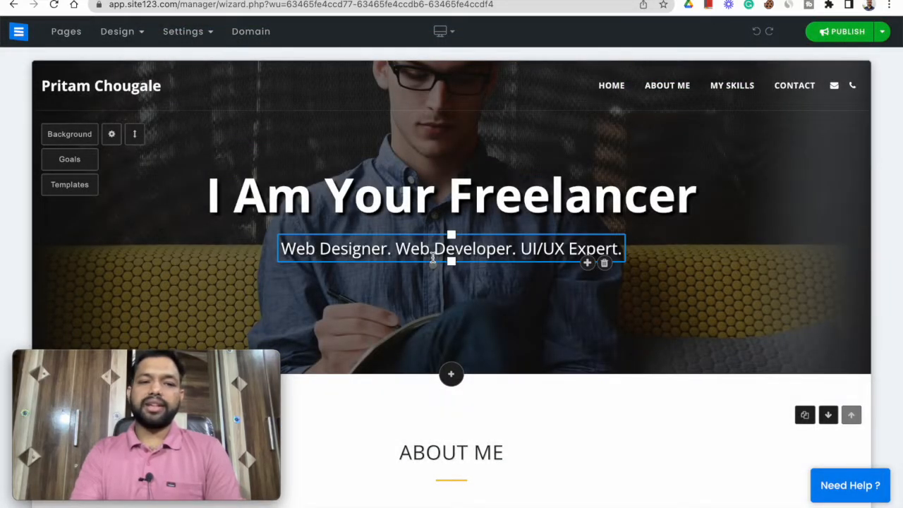
{"action": "scroll", "coordinate": [542, 396], "scroll_direction": "down", "scroll_amount": 10}
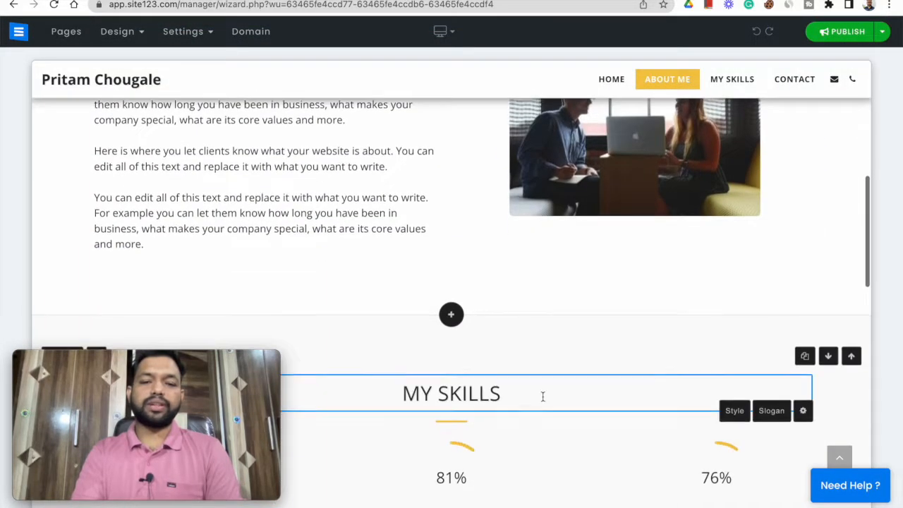
{"action": "scroll", "coordinate": [542, 395], "scroll_direction": "down", "scroll_amount": 10}
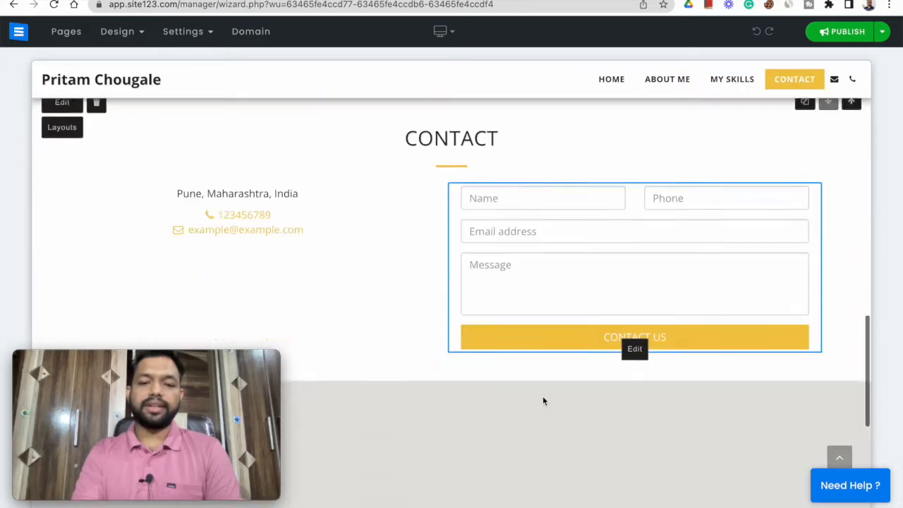
{"action": "scroll", "coordinate": [543, 396], "scroll_direction": "down", "scroll_amount": 2}
{"action": "scroll", "coordinate": [542, 396], "scroll_direction": "up", "scroll_amount": 20}
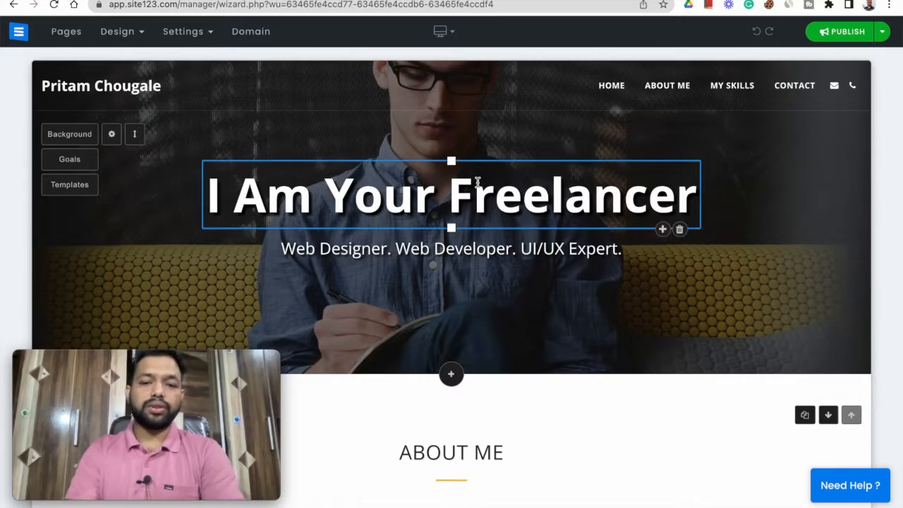
{"action": "triple_click", "coordinate": [416, 203]}
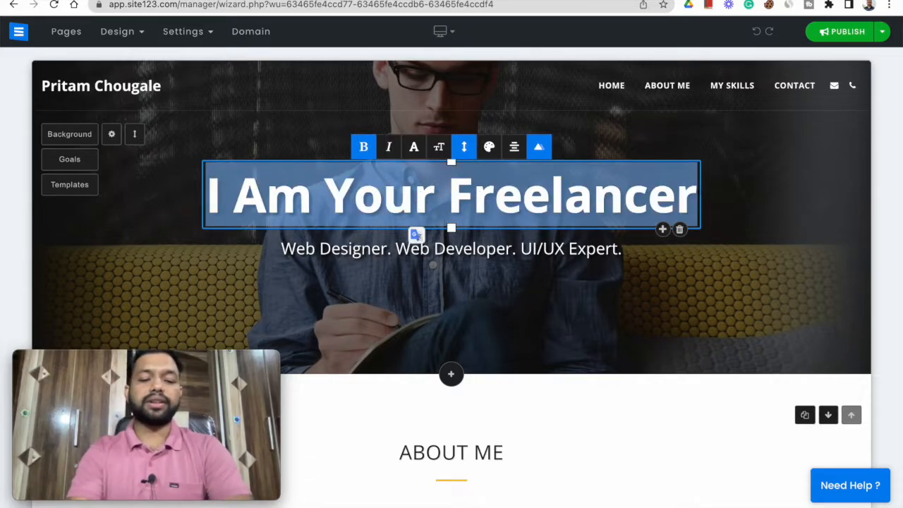
{"action": "type", "text": "We"}
{"action": "key", "text": "BackSpace"}
{"action": "key", "text": "BackSpace"}
{"action": "type", "text": "D"}
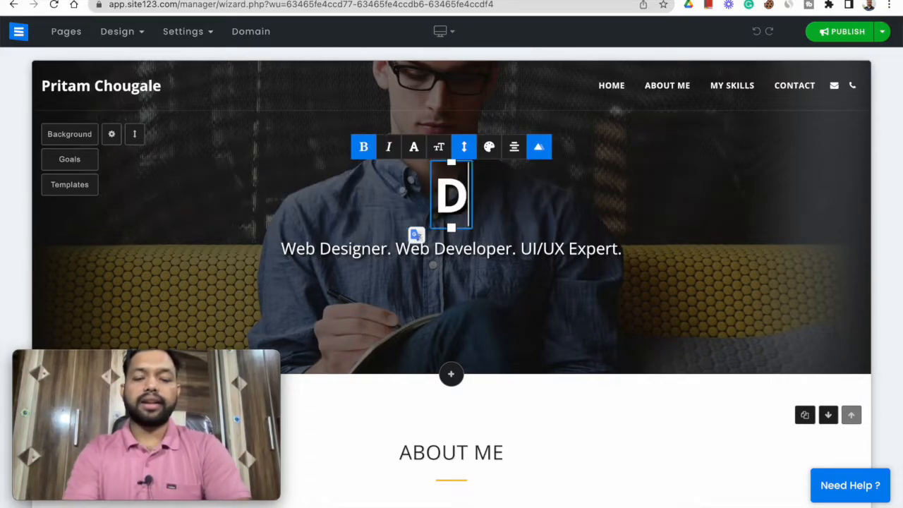
{"action": "type", "text": "igital marketing"}
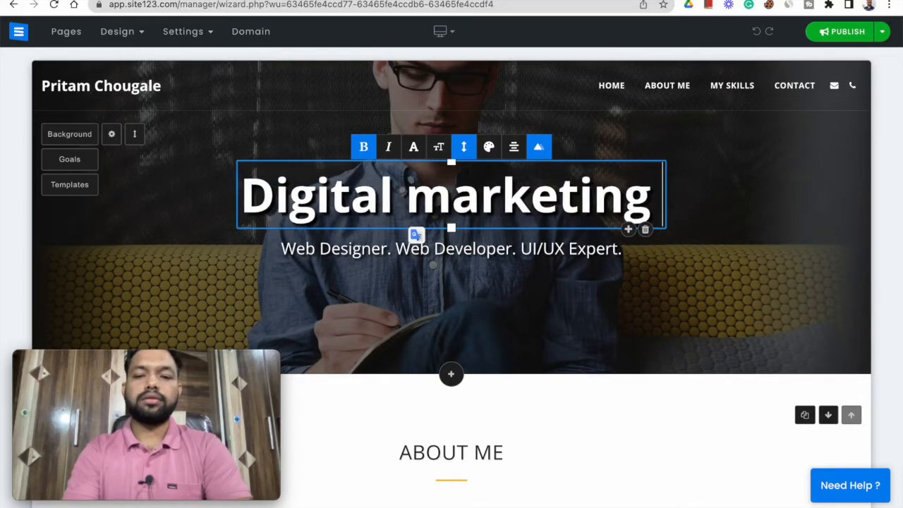
{"action": "key", "text": "BackSpace"}
{"action": "type", "text": "Consultatn"}
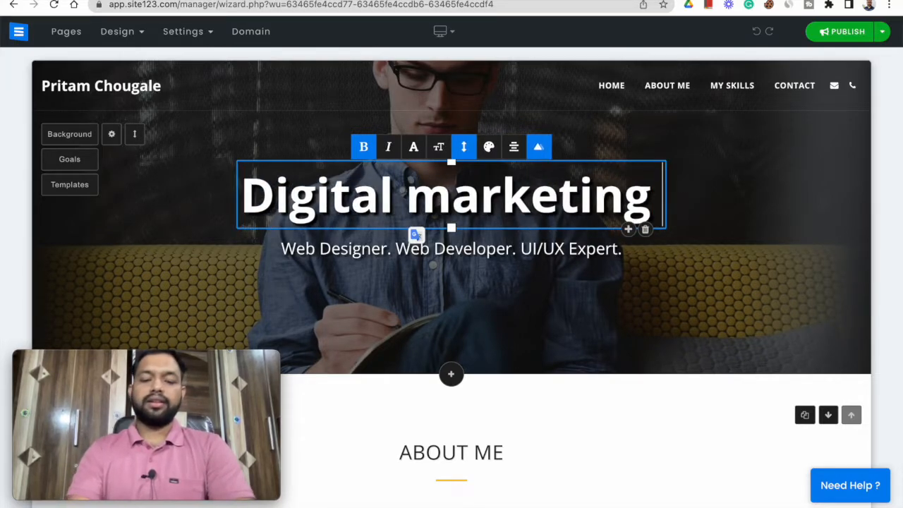
{"action": "key", "text": "BackSpace"}
{"action": "key", "text": "BackSpace"}
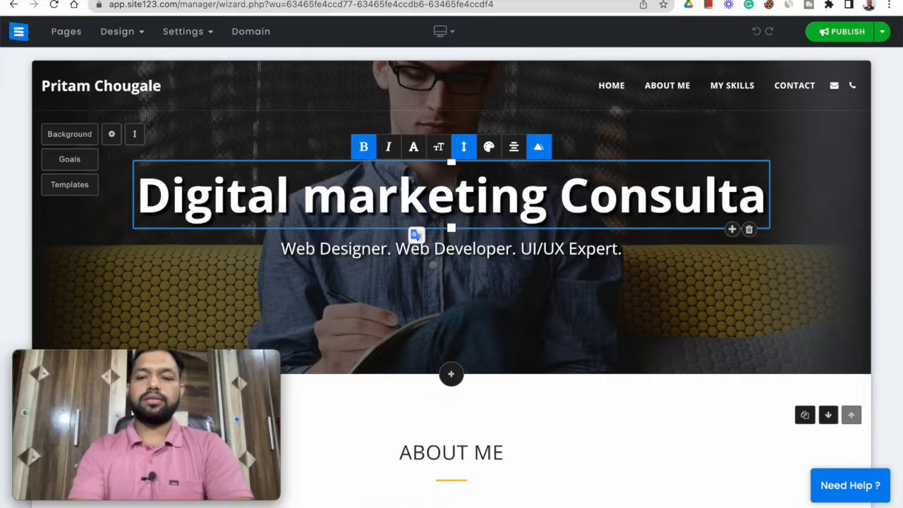
{"action": "type", "text": "nt"}
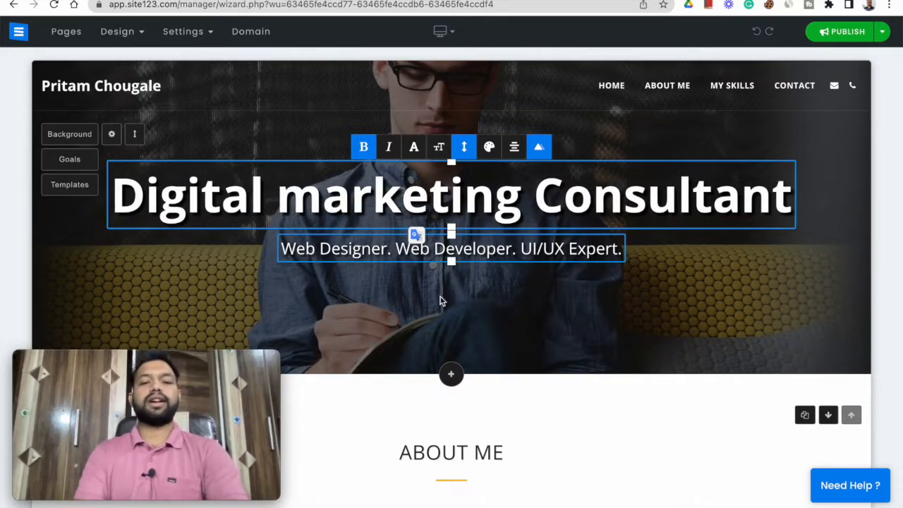
- Replace the tagline under the main heading with "Best Digital marketing services for your small business"
{"action": "triple_click", "coordinate": [490, 251]}
{"action": "type", "text": "Best"}
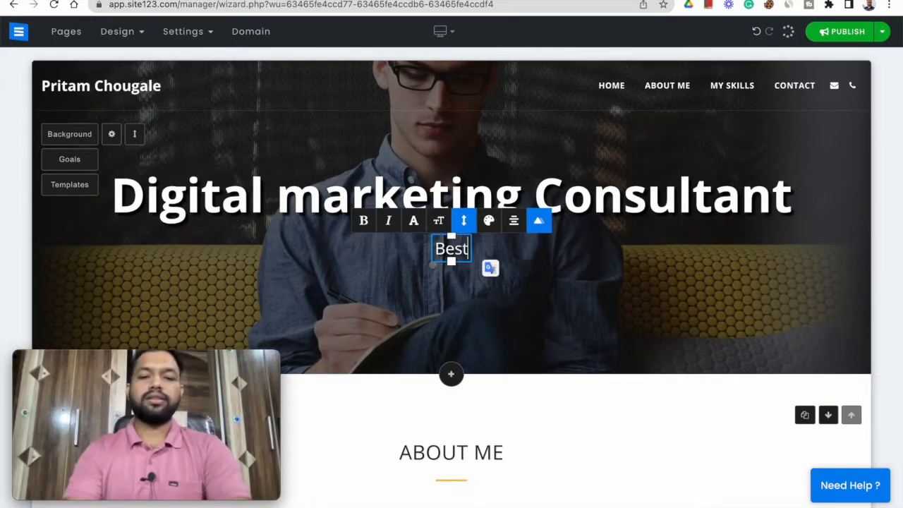
{"action": "type", "text": " Digital marke"}
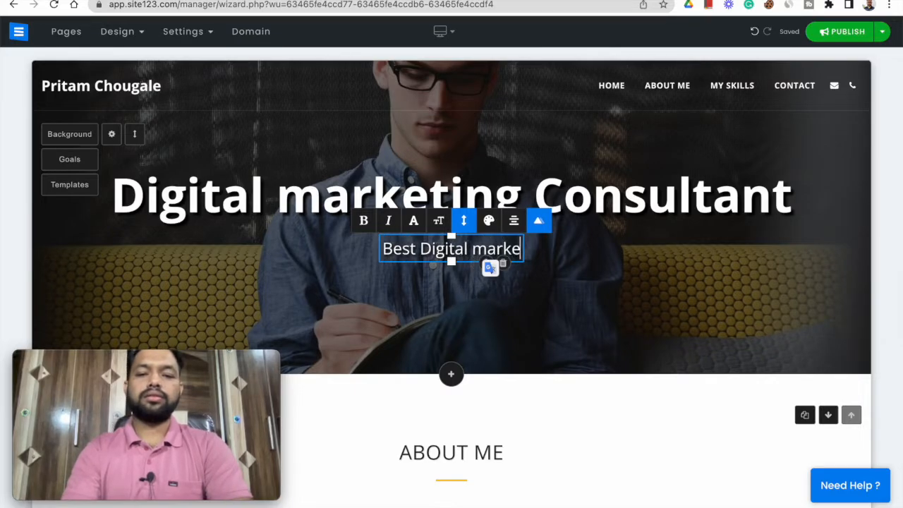
{"action": "type", "text": "ting services fo"}
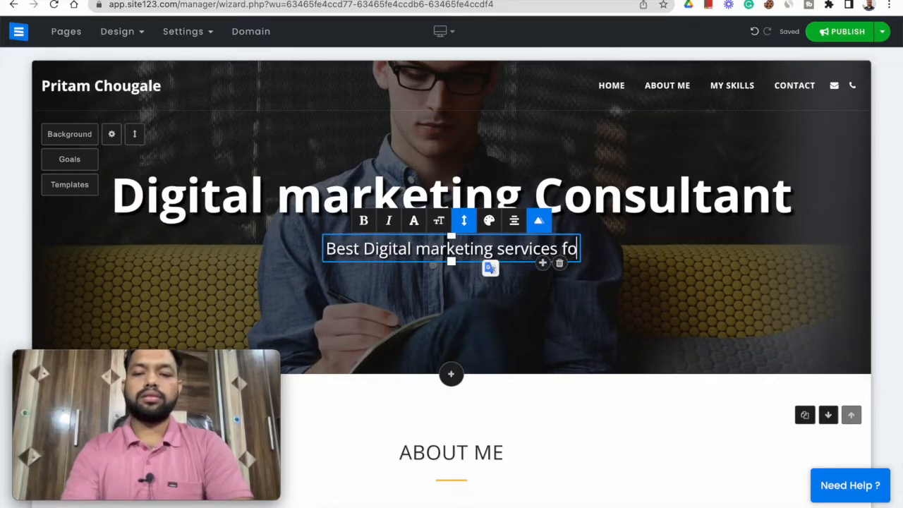
{"action": "type", "text": "r your small bus"}
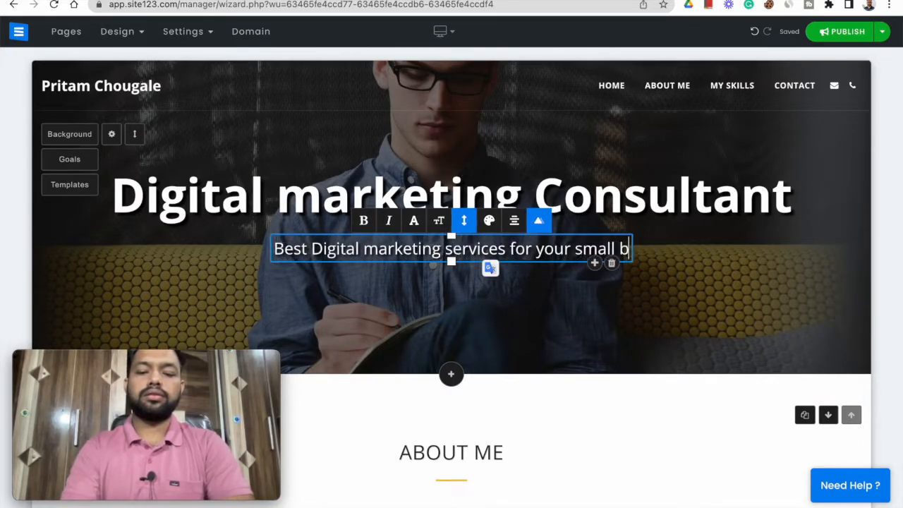
{"action": "key", "text": "BackSpace"}
{"action": "type", "text": "usiness"}
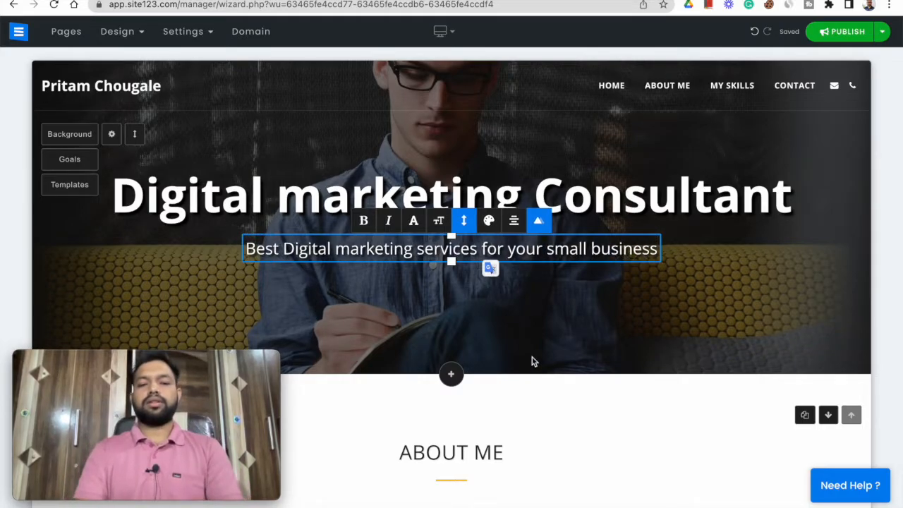
{"action": "left_click", "coordinate": [619, 444]}
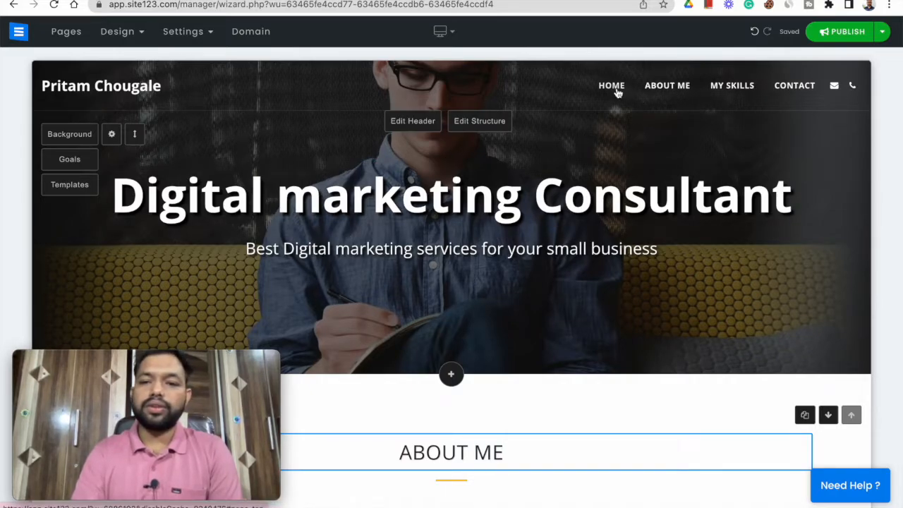
- Change the website structure to the layout with a white vertical side menu holding the logo and page links
{"action": "left_click", "coordinate": [482, 122]}
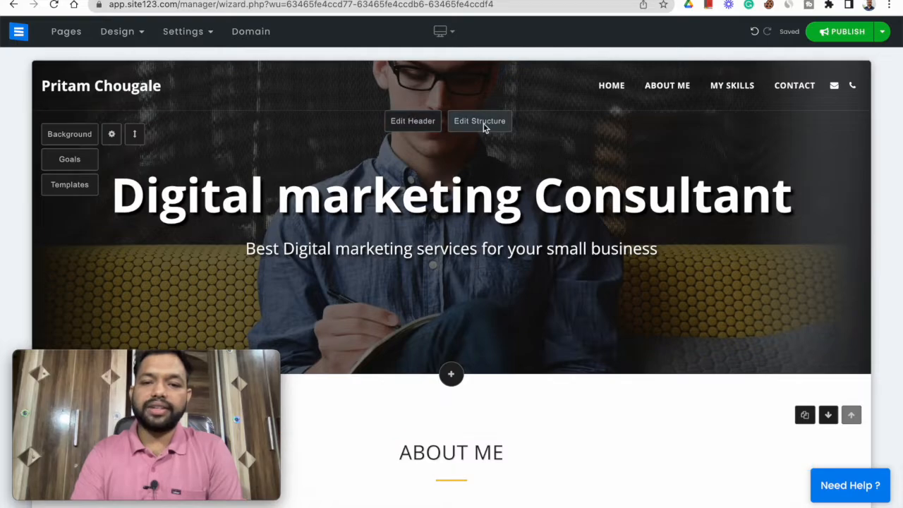
{"action": "scroll", "coordinate": [17, 242], "scroll_direction": "down", "scroll_amount": 2}
{"action": "scroll", "coordinate": [17, 242], "scroll_direction": "down", "scroll_amount": 3}
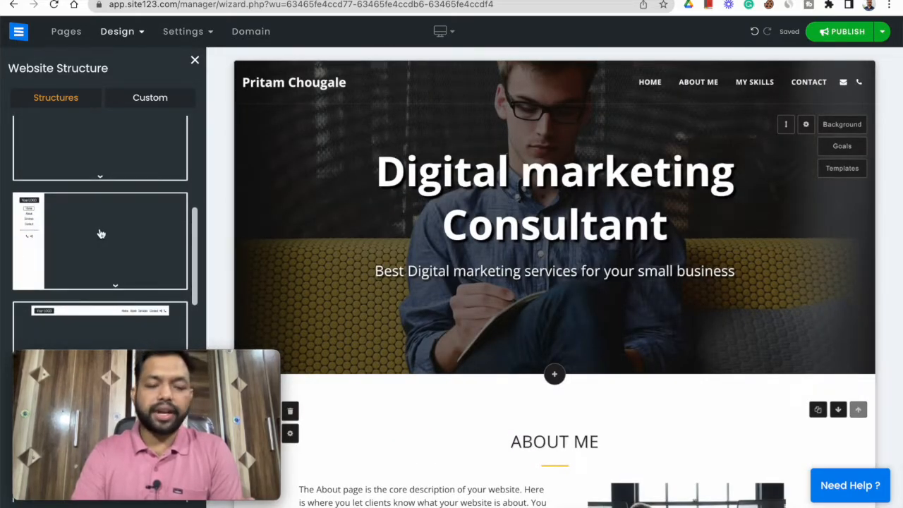
{"action": "left_click", "coordinate": [84, 236]}
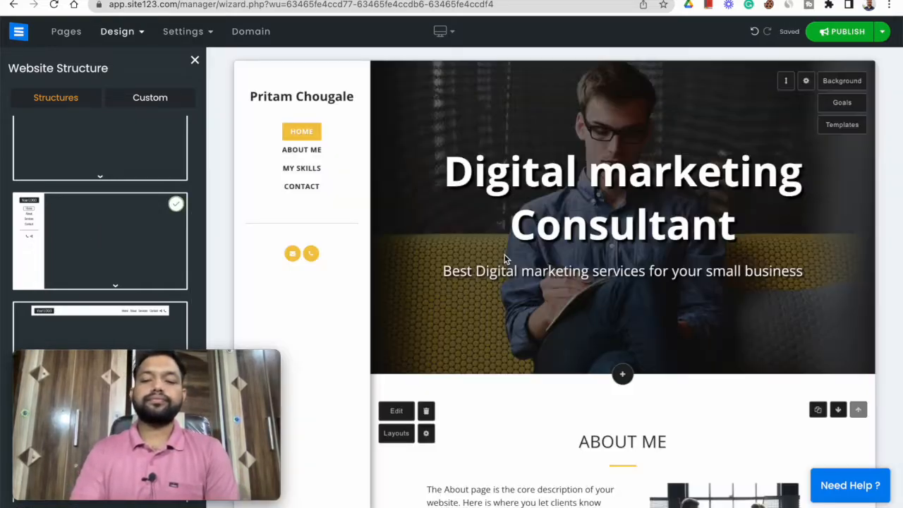
{"action": "left_click", "coordinate": [195, 60]}
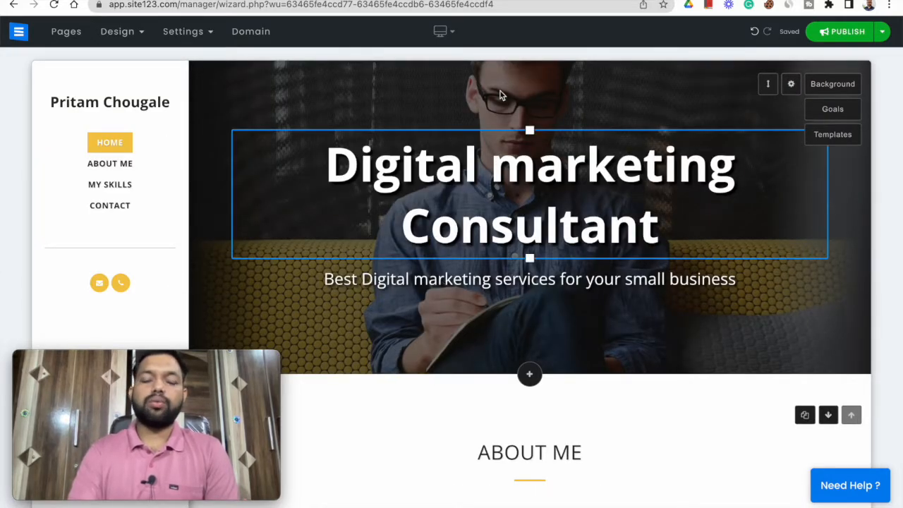
- Replace the home section's background with the People category photo of hands writing beside a laptop
{"action": "left_click", "coordinate": [833, 90]}
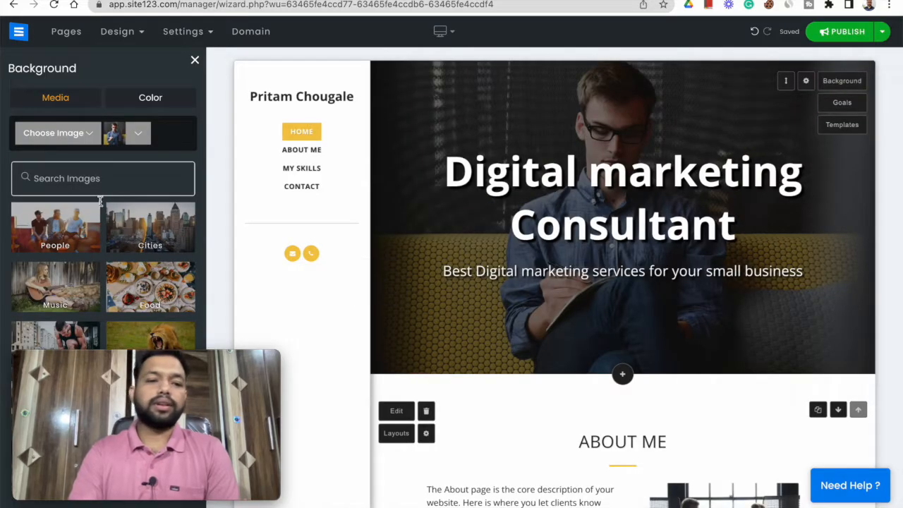
{"action": "left_click", "coordinate": [56, 229]}
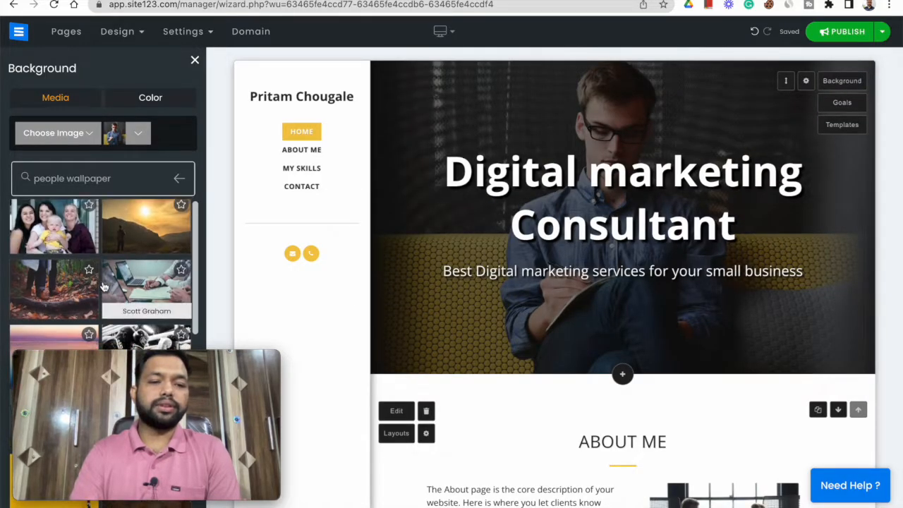
{"action": "scroll", "coordinate": [103, 283], "scroll_direction": "down", "scroll_amount": 4}
{"action": "scroll", "coordinate": [104, 282], "scroll_direction": "up", "scroll_amount": 5}
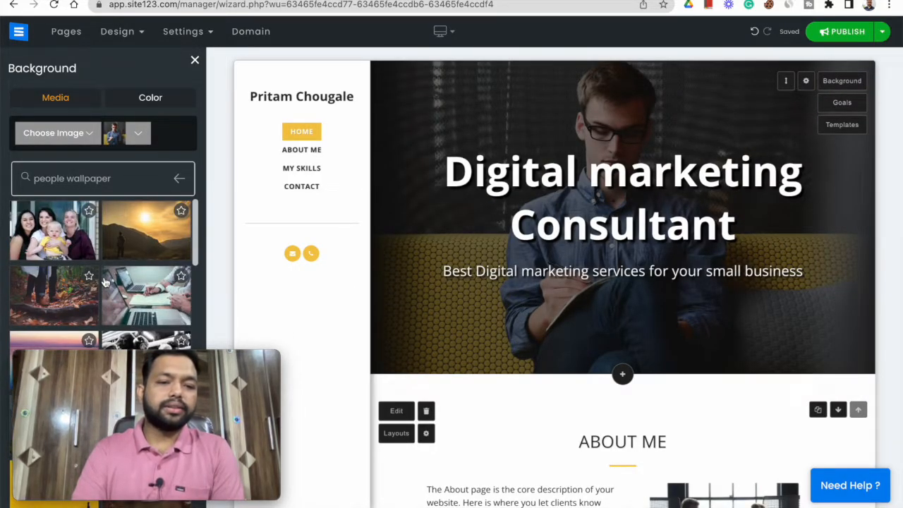
{"action": "left_click", "coordinate": [149, 293]}
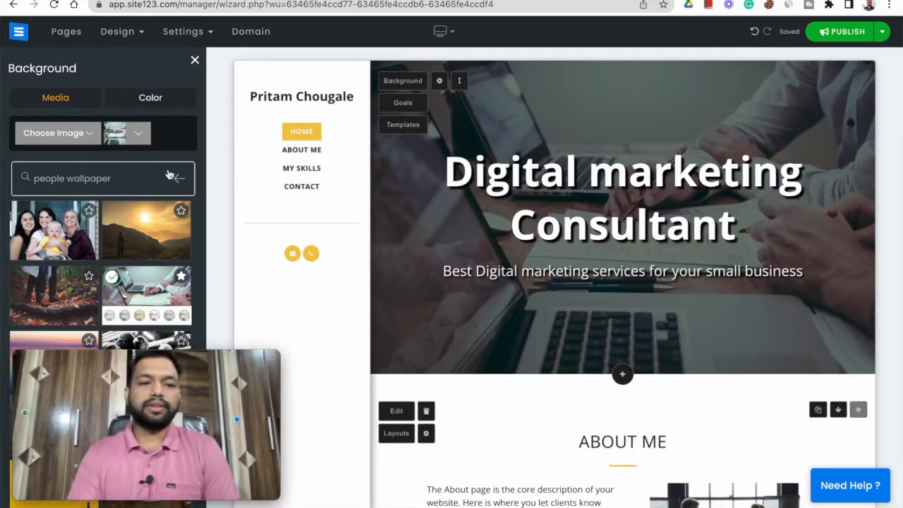
{"action": "left_click", "coordinate": [196, 61]}
- Add the line "New content." at the end of the About Me section's description
{"action": "scroll", "coordinate": [368, 254], "scroll_direction": "down", "scroll_amount": 3}
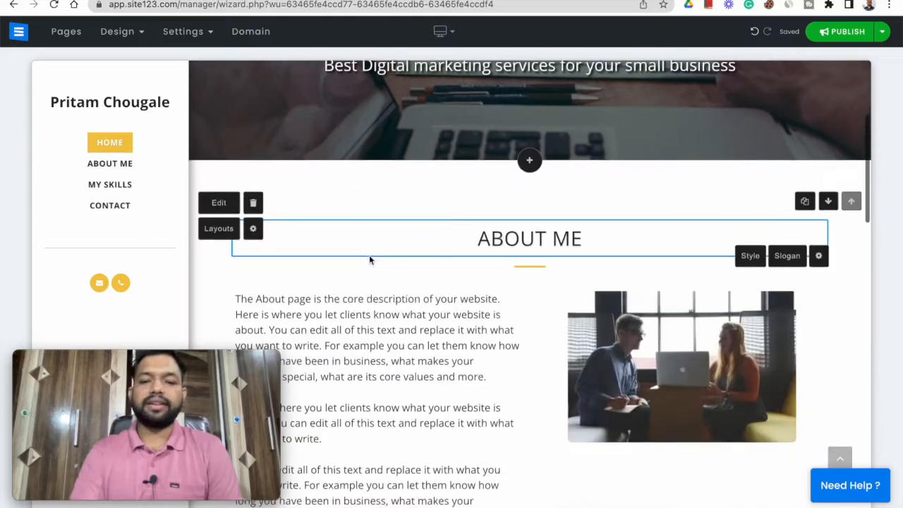
{"action": "scroll", "coordinate": [369, 260], "scroll_direction": "down", "scroll_amount": 2}
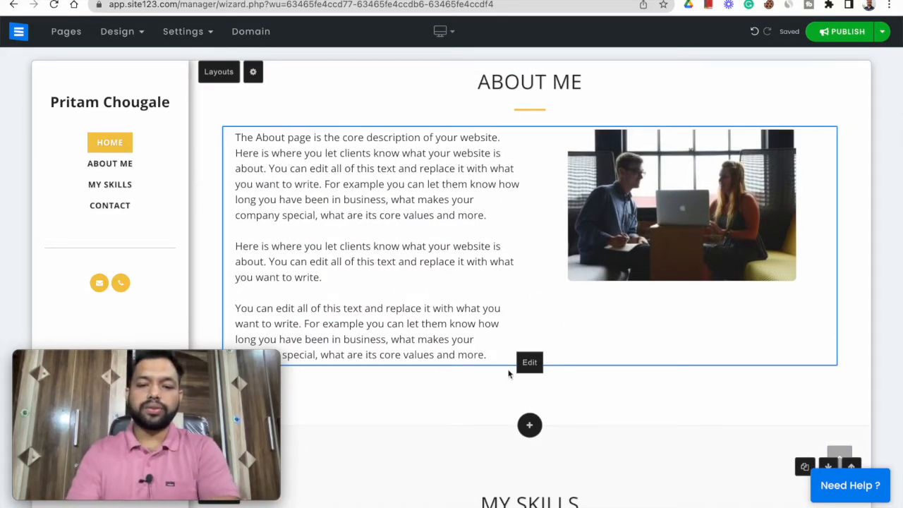
{"action": "left_click", "coordinate": [530, 362]}
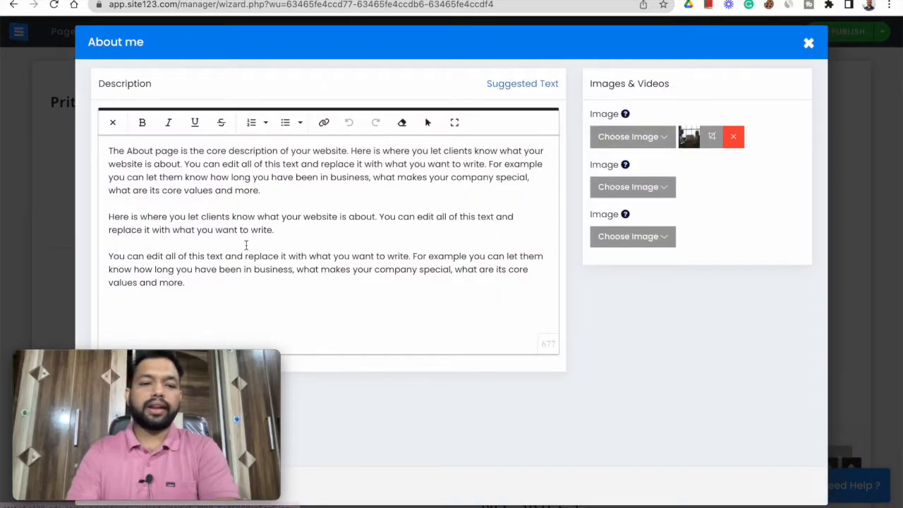
{"action": "left_click", "coordinate": [246, 243]}
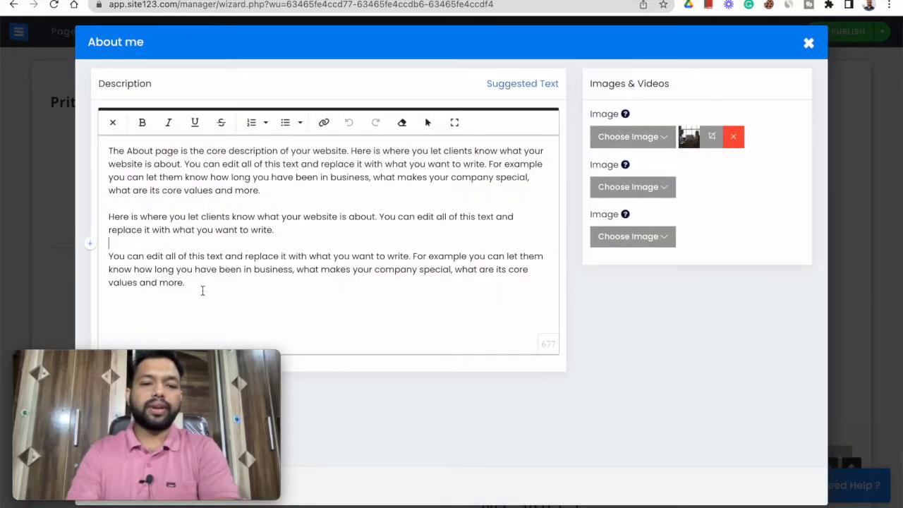
{"action": "key", "text": "Return"}
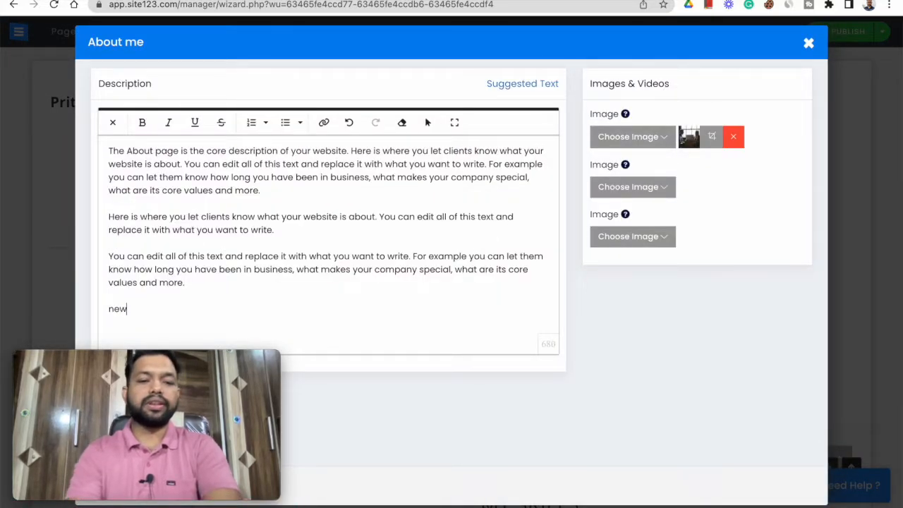
{"action": "type", "text": "New content."}
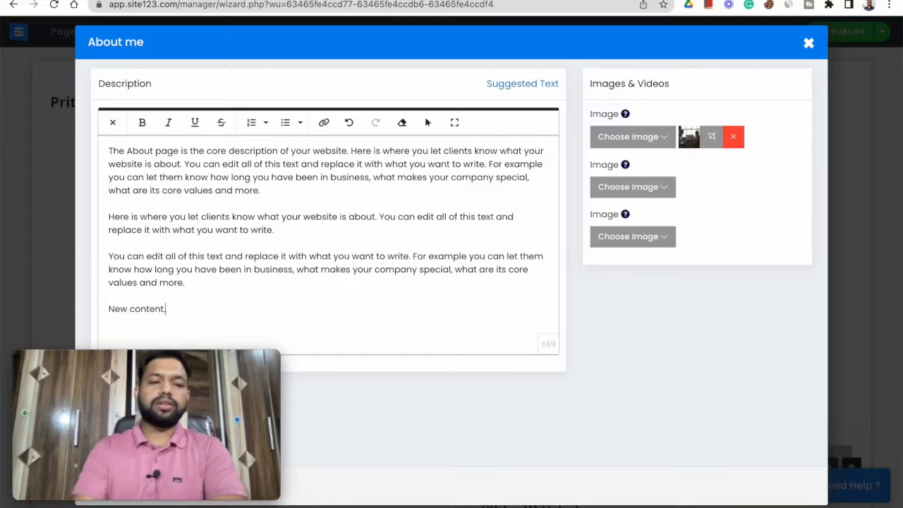
- Delete the description's paragraph beginning "You can edit all of this text" along with its extra blank line
{"action": "left_click_drag", "start_coordinate": [185, 283], "coordinate": [108, 258]}
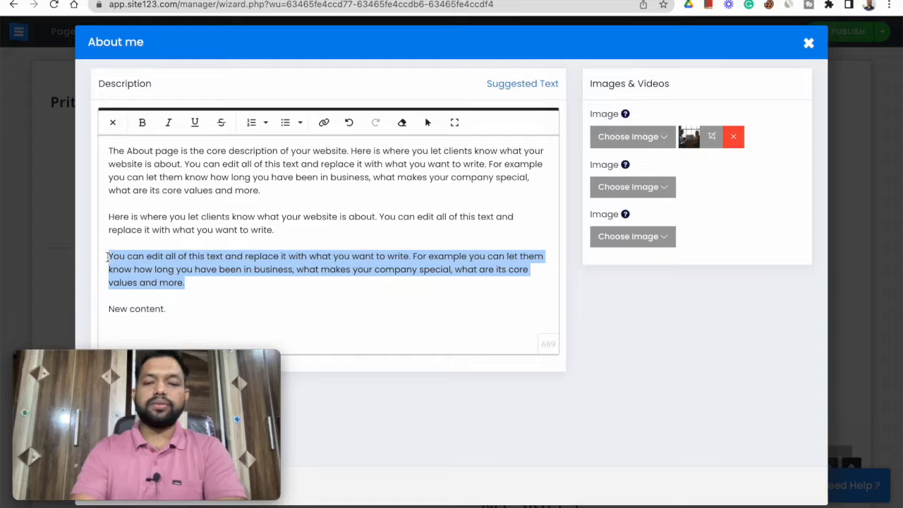
{"action": "key", "text": "BackSpace"}
{"action": "key", "text": "BackSpace"}
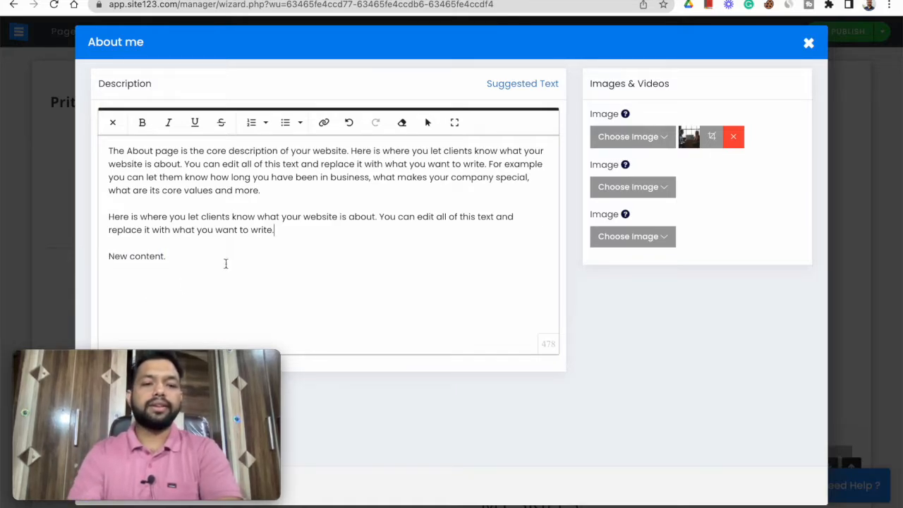
- Make the "Here is where you let clients know" paragraph bold and save the About Me description
{"action": "left_click_drag", "start_coordinate": [274, 230], "coordinate": [108, 218]}
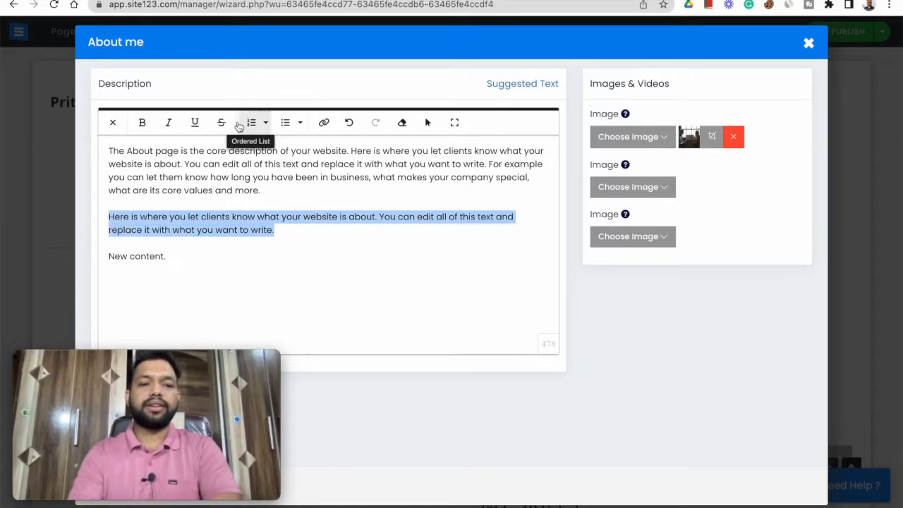
{"action": "left_click", "coordinate": [141, 123]}
{"action": "left_click", "coordinate": [280, 265]}
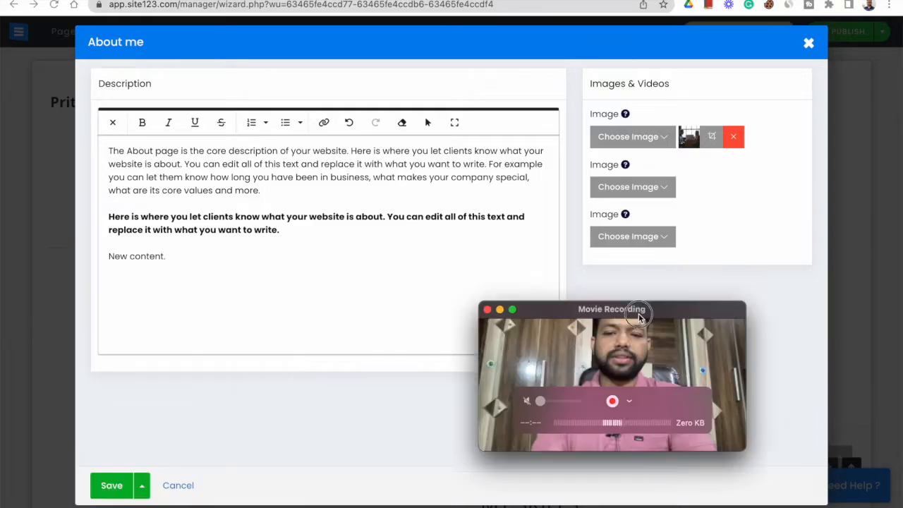
{"action": "left_click_drag", "start_coordinate": [641, 314], "coordinate": [669, 307]}
{"action": "left_click", "coordinate": [108, 485]}
{"action": "left_click", "coordinate": [108, 485]}
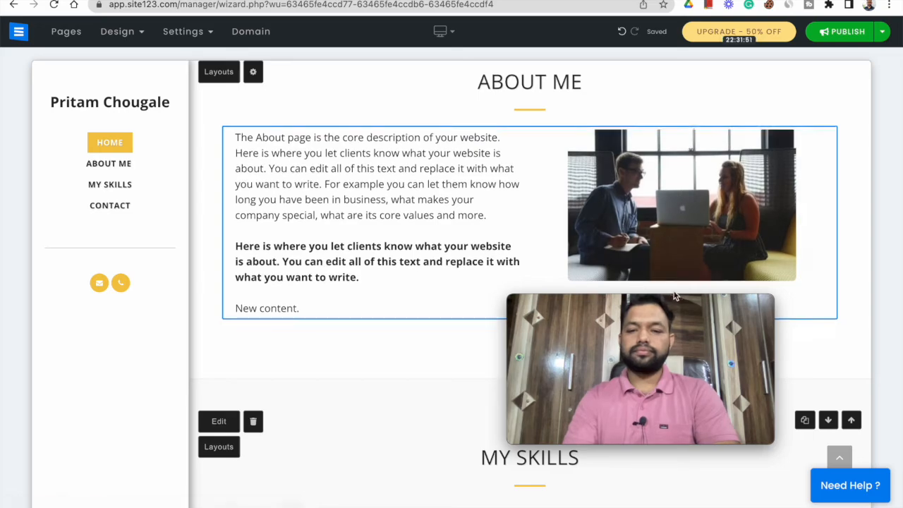
{"action": "left_click_drag", "start_coordinate": [641, 296], "coordinate": [172, 372]}
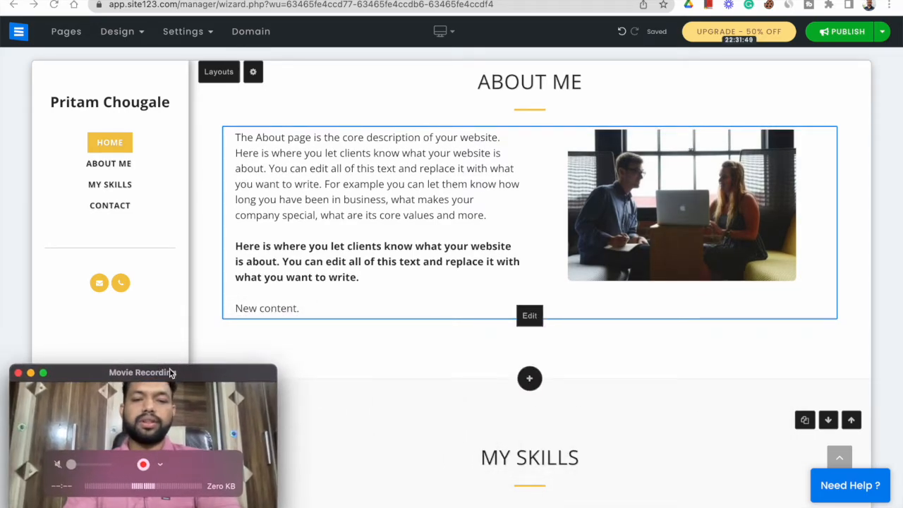
{"action": "scroll", "coordinate": [424, 282], "scroll_direction": "down", "scroll_amount": 1}
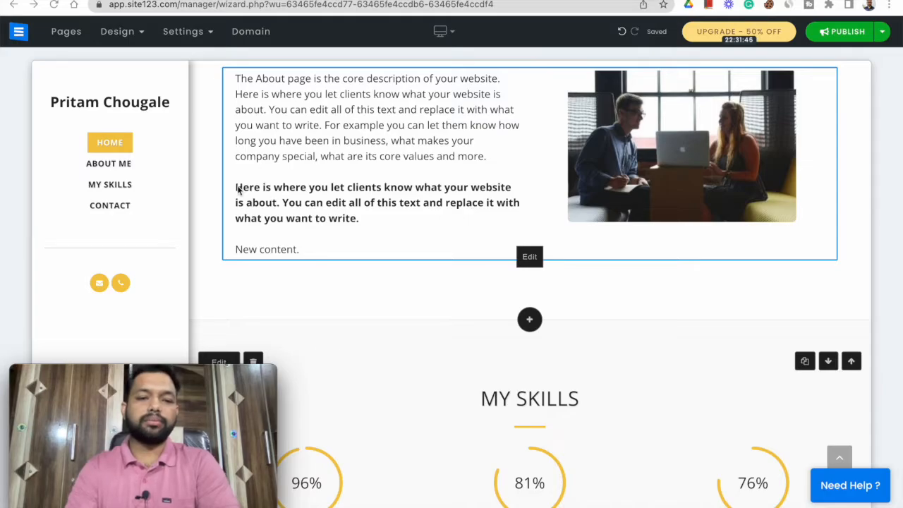
{"action": "scroll", "coordinate": [478, 293], "scroll_direction": "down", "scroll_amount": 1}
{"action": "scroll", "coordinate": [478, 292], "scroll_direction": "up", "scroll_amount": 3}
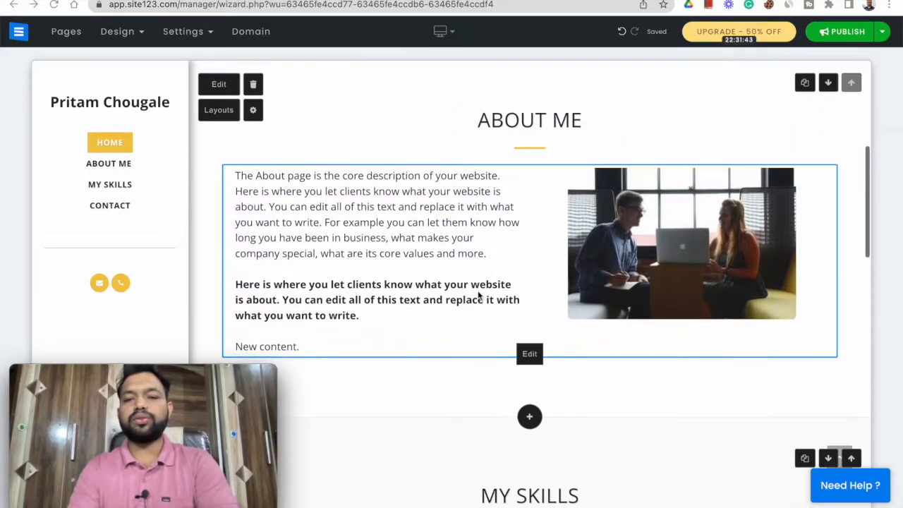
{"action": "scroll", "coordinate": [478, 295], "scroll_direction": "down", "scroll_amount": 8}
{"action": "scroll", "coordinate": [477, 295], "scroll_direction": "up", "scroll_amount": 3}
{"action": "scroll", "coordinate": [477, 295], "scroll_direction": "up", "scroll_amount": 1}
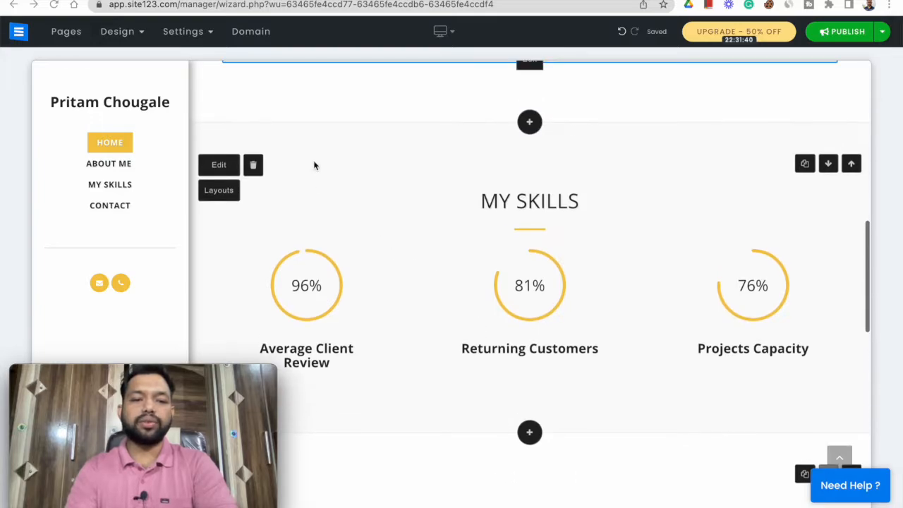
{"action": "left_click", "coordinate": [254, 167]}
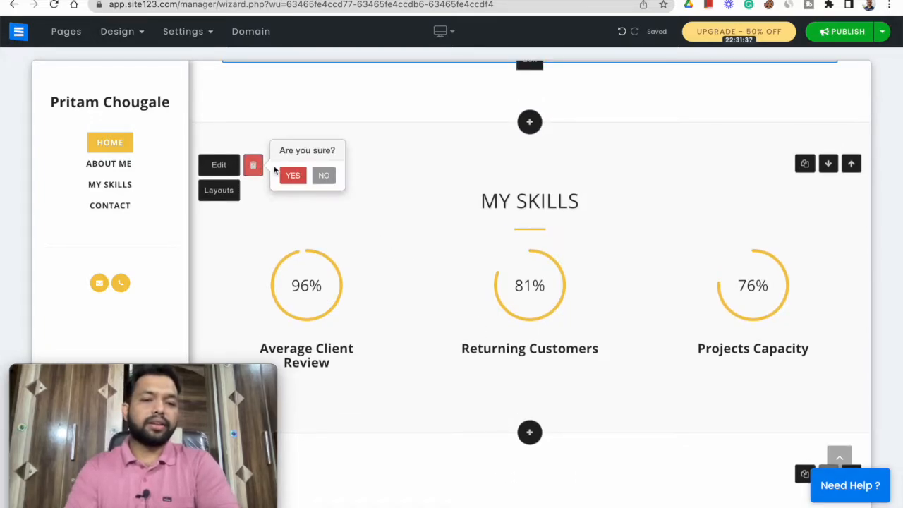
{"action": "left_click", "coordinate": [389, 261]}
- Add a Gallery page with the standard Gallery layout between the My Skills and Contact sections
{"action": "scroll", "coordinate": [388, 262], "scroll_direction": "down", "scroll_amount": 5}
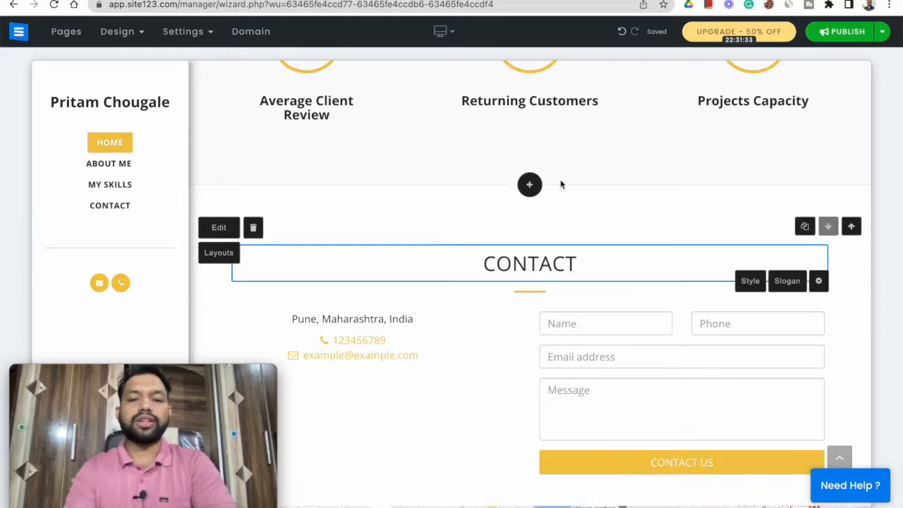
{"action": "left_click", "coordinate": [530, 185]}
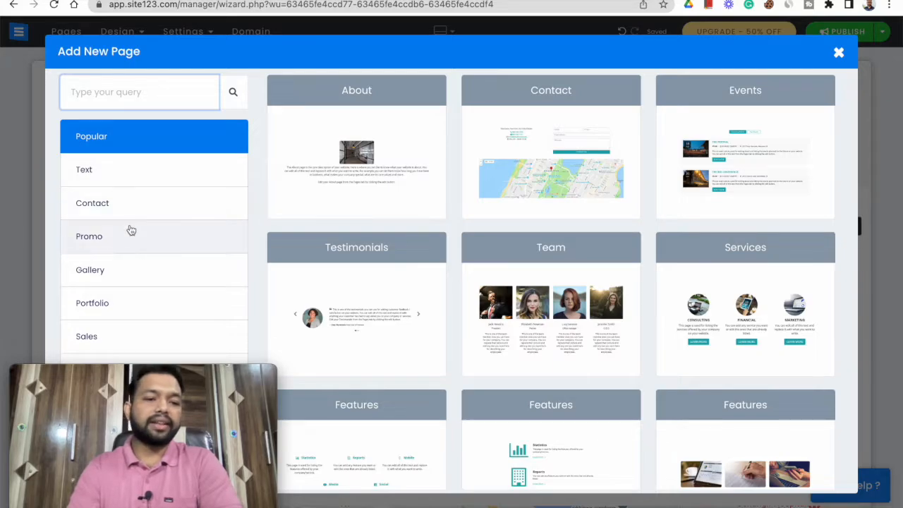
{"action": "left_click", "coordinate": [122, 275]}
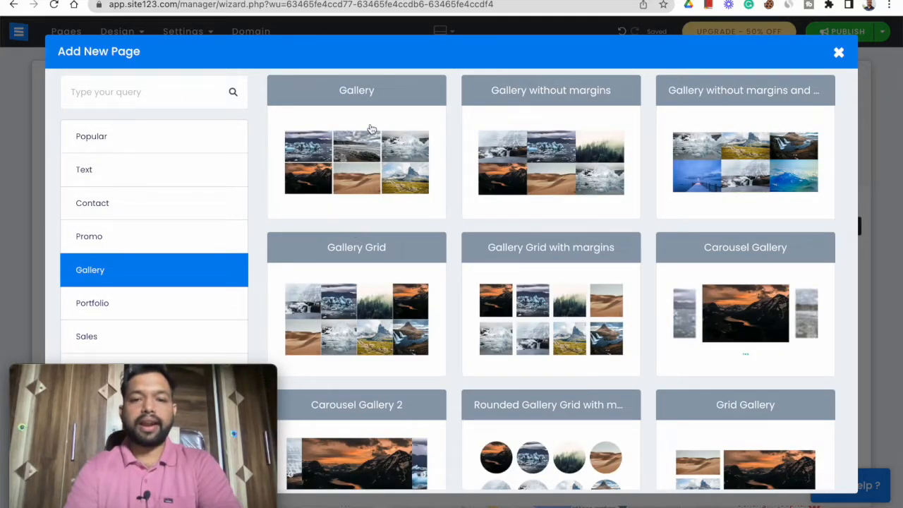
{"action": "scroll", "coordinate": [593, 155], "scroll_direction": "down", "scroll_amount": 1}
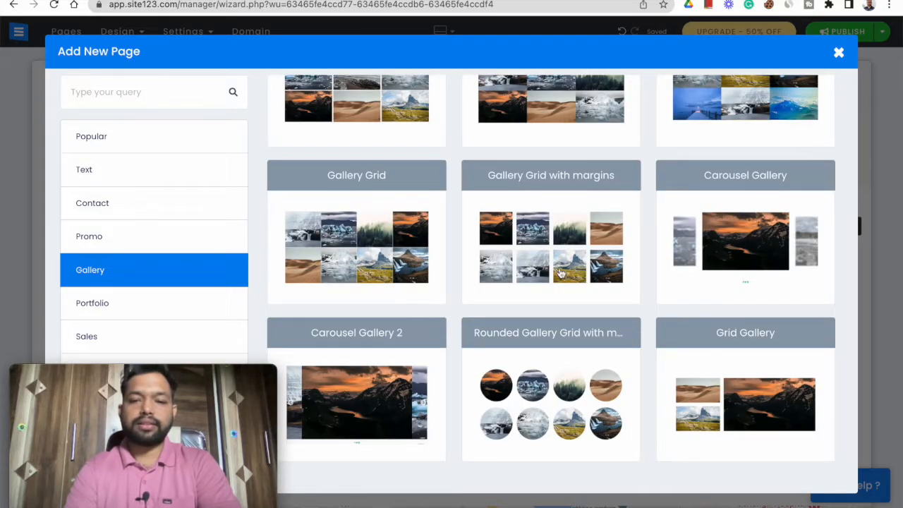
{"action": "scroll", "coordinate": [338, 251], "scroll_direction": "up", "scroll_amount": 1}
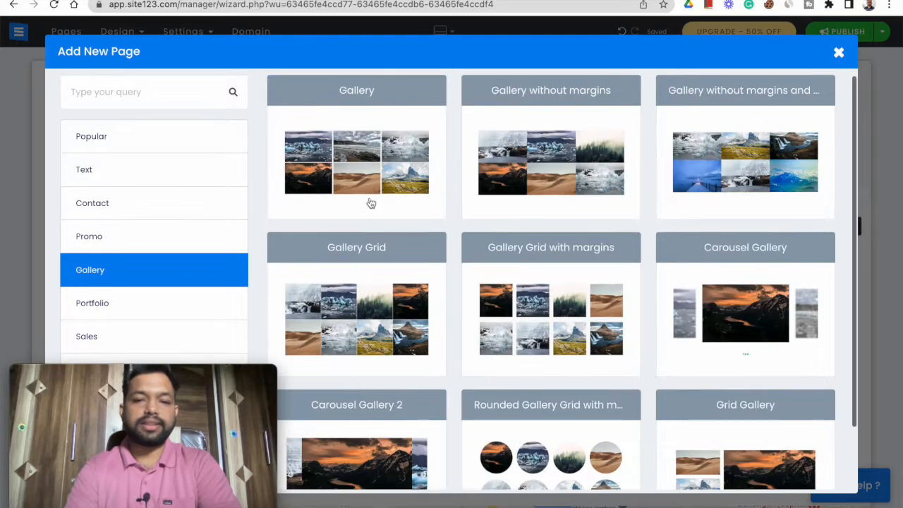
{"action": "left_click", "coordinate": [332, 150]}
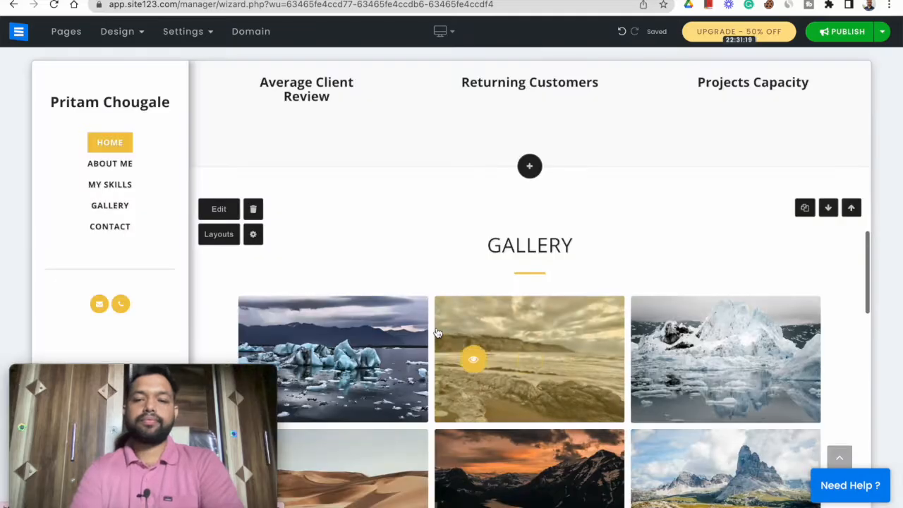
- Change the Contact section to the layout with contact details beside the form and no map
{"action": "scroll", "coordinate": [578, 319], "scroll_direction": "down", "scroll_amount": 5}
{"action": "scroll", "coordinate": [579, 319], "scroll_direction": "down", "scroll_amount": 7}
{"action": "scroll", "coordinate": [579, 319], "scroll_direction": "up", "scroll_amount": 20}
{"action": "scroll", "coordinate": [578, 316], "scroll_direction": "down", "scroll_amount": 15}
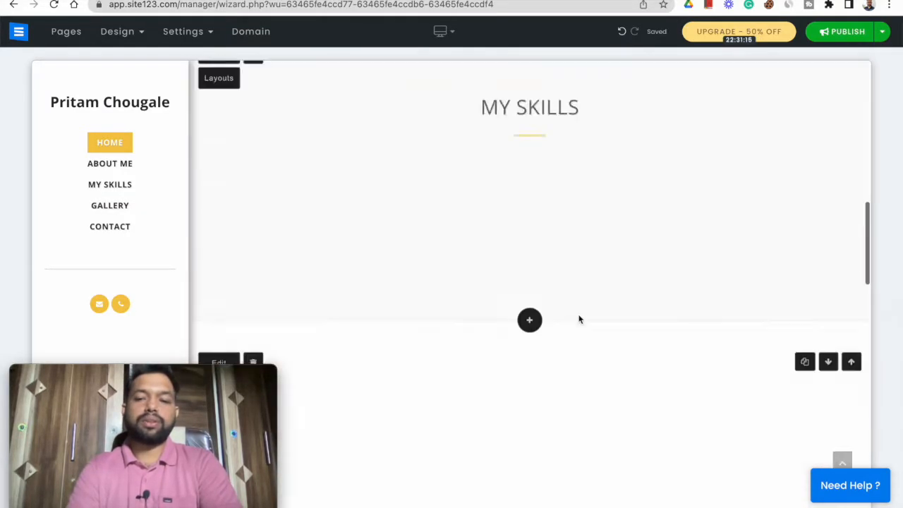
{"action": "scroll", "coordinate": [578, 319], "scroll_direction": "down", "scroll_amount": 3}
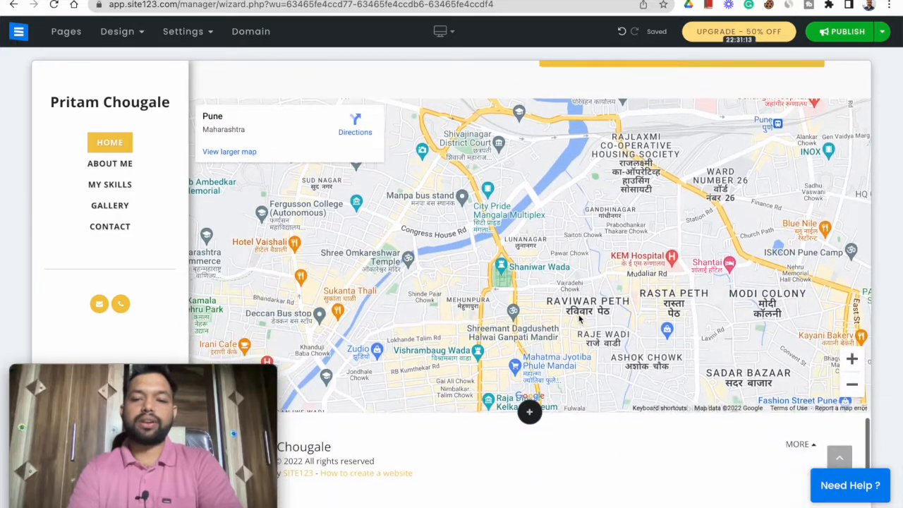
{"action": "scroll", "coordinate": [579, 319], "scroll_direction": "up", "scroll_amount": 6}
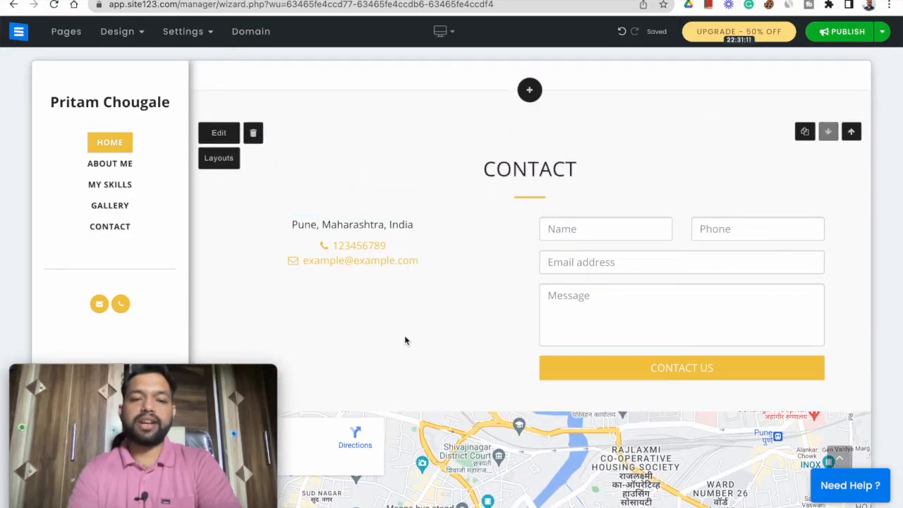
{"action": "left_click", "coordinate": [218, 159]}
{"action": "scroll", "coordinate": [108, 226], "scroll_direction": "down", "scroll_amount": 3}
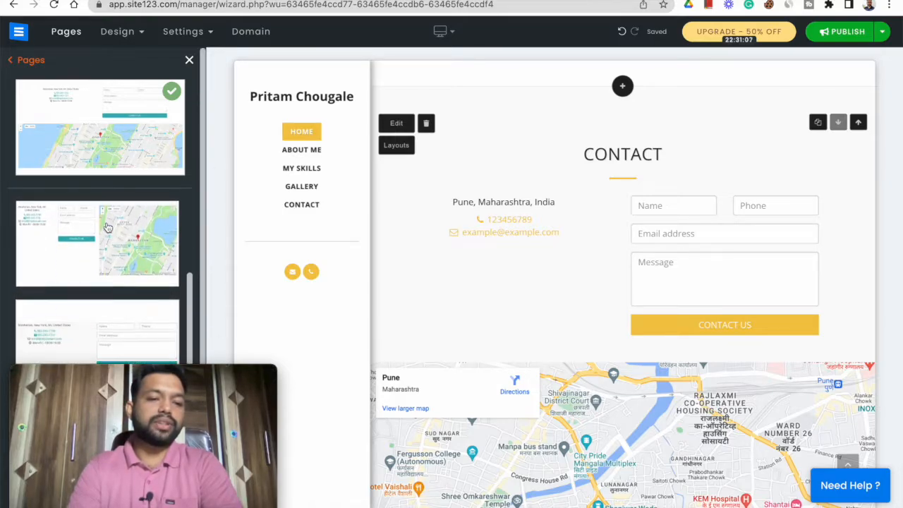
{"action": "scroll", "coordinate": [107, 226], "scroll_direction": "down", "scroll_amount": 2}
{"action": "left_click", "coordinate": [84, 266]}
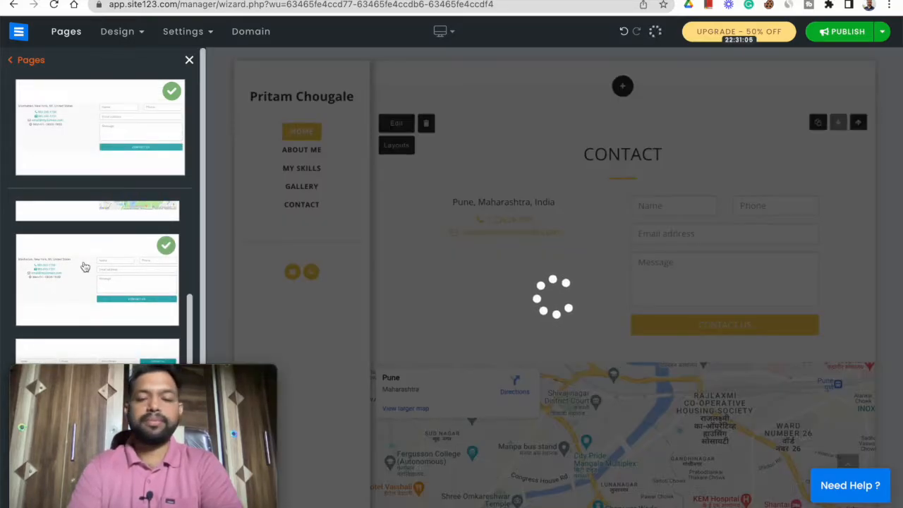
{"action": "scroll", "coordinate": [578, 308], "scroll_direction": "up", "scroll_amount": 5}
{"action": "scroll", "coordinate": [578, 309], "scroll_direction": "up", "scroll_amount": 10}
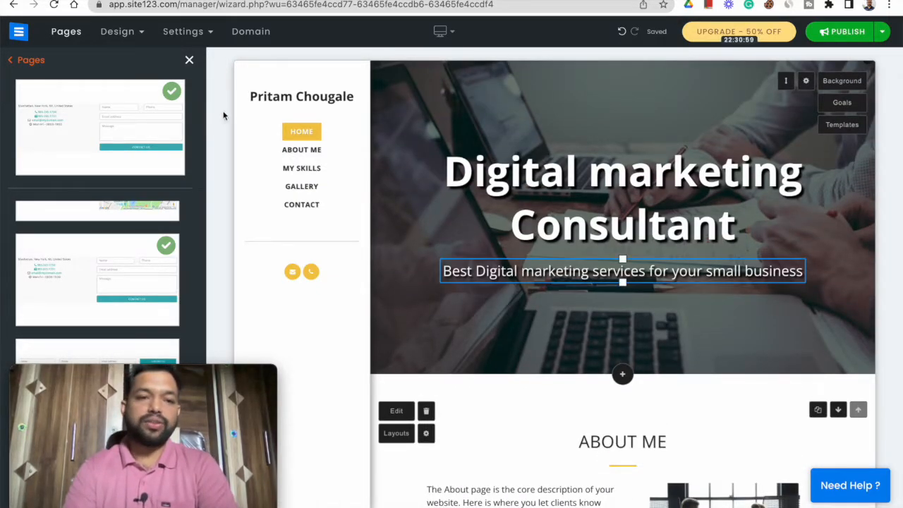
{"action": "left_click", "coordinate": [189, 61]}
{"action": "scroll", "coordinate": [334, 248], "scroll_direction": "down", "scroll_amount": 5}
{"action": "scroll", "coordinate": [332, 244], "scroll_direction": "up", "scroll_amount": 5}
{"action": "left_click", "coordinate": [334, 245]}
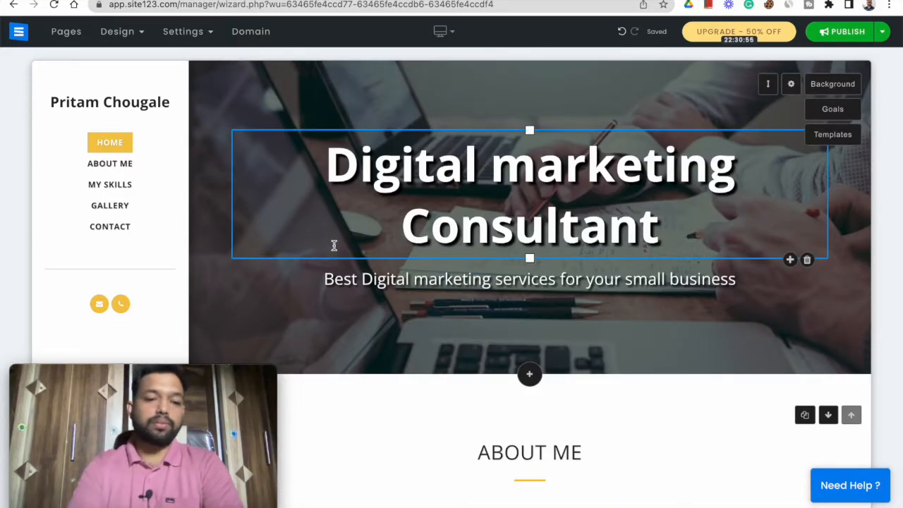
{"action": "left_click", "coordinate": [265, 131]}
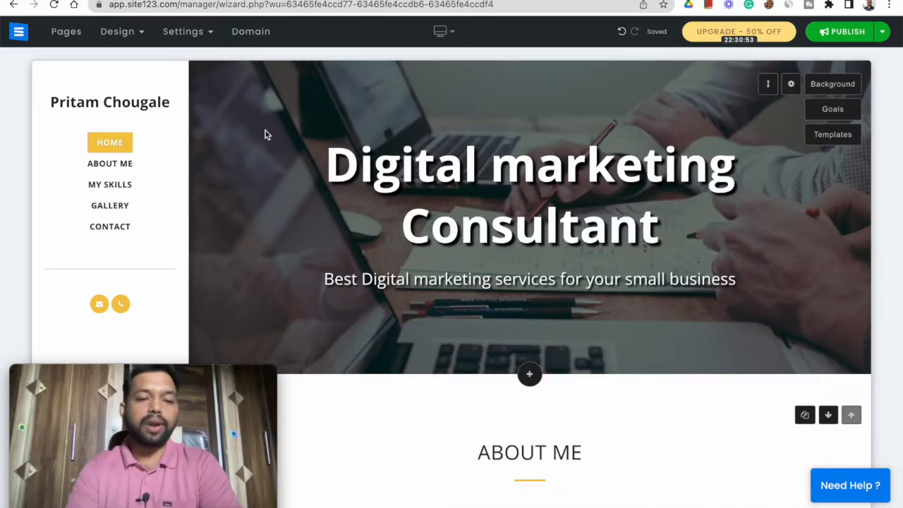
- Add a Blog page with the layout of one large post above three smaller ones, and move it above Contact
{"action": "left_click", "coordinate": [67, 33]}
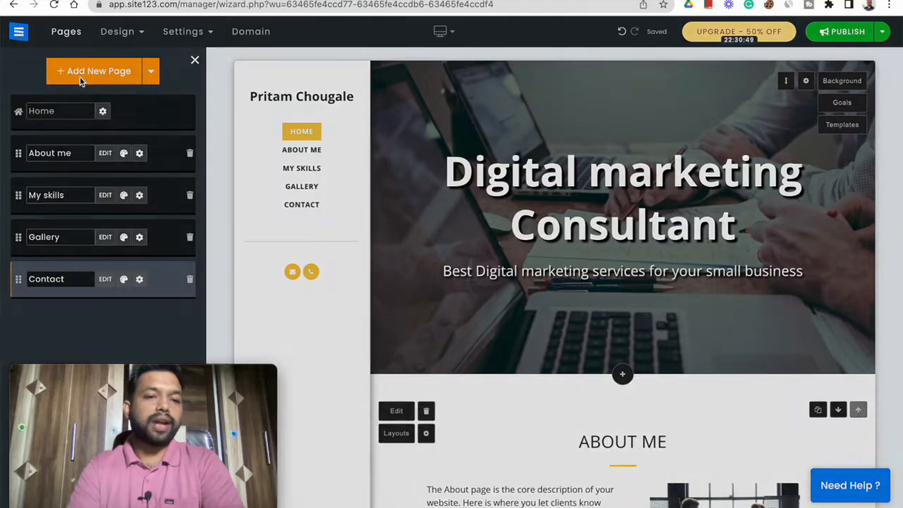
{"action": "left_click", "coordinate": [80, 82]}
{"action": "scroll", "coordinate": [136, 237], "scroll_direction": "down", "scroll_amount": 3}
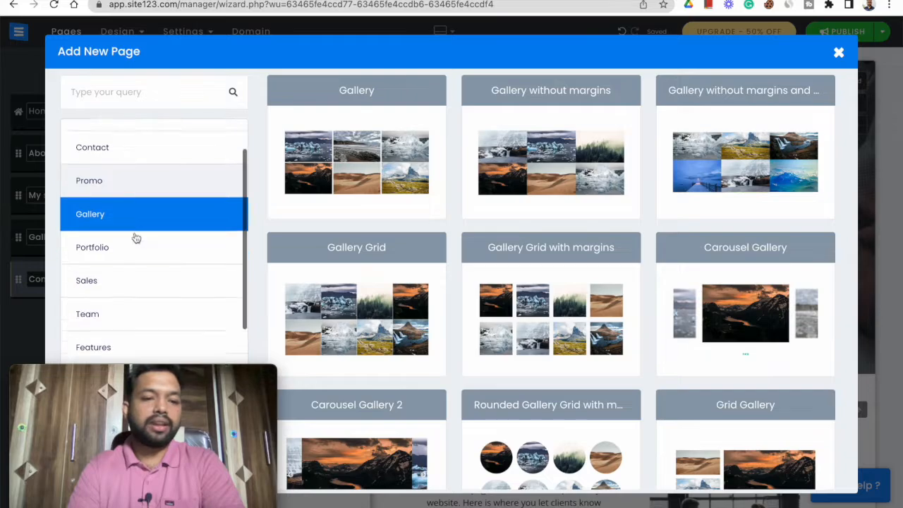
{"action": "scroll", "coordinate": [136, 237], "scroll_direction": "down", "scroll_amount": 6}
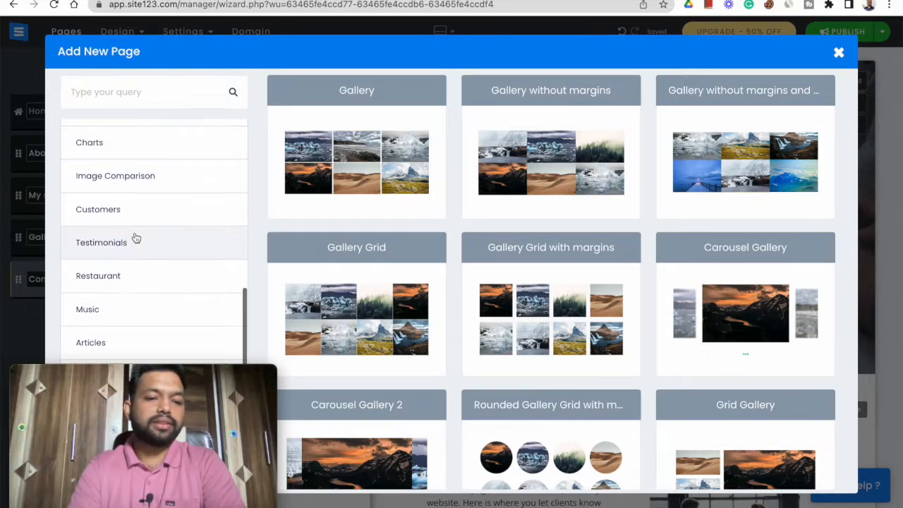
{"action": "left_click_drag", "start_coordinate": [176, 374], "coordinate": [363, 375]}
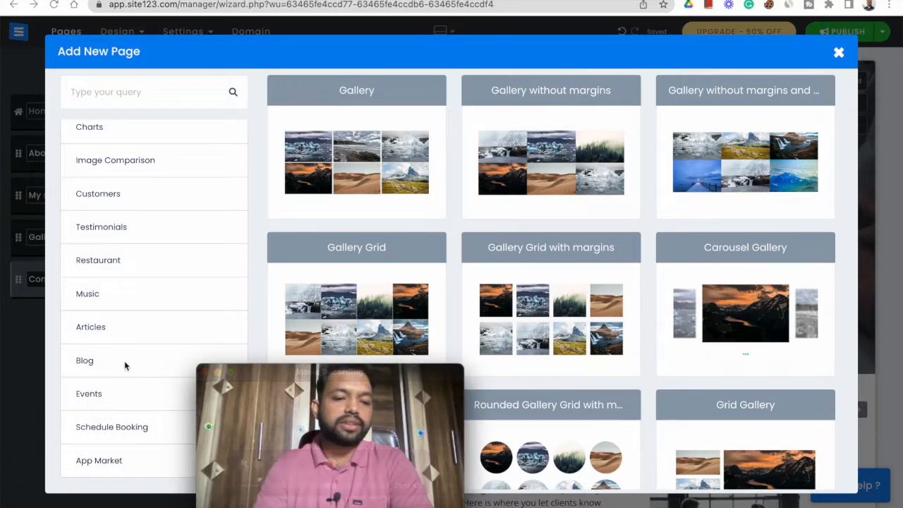
{"action": "left_click", "coordinate": [86, 360]}
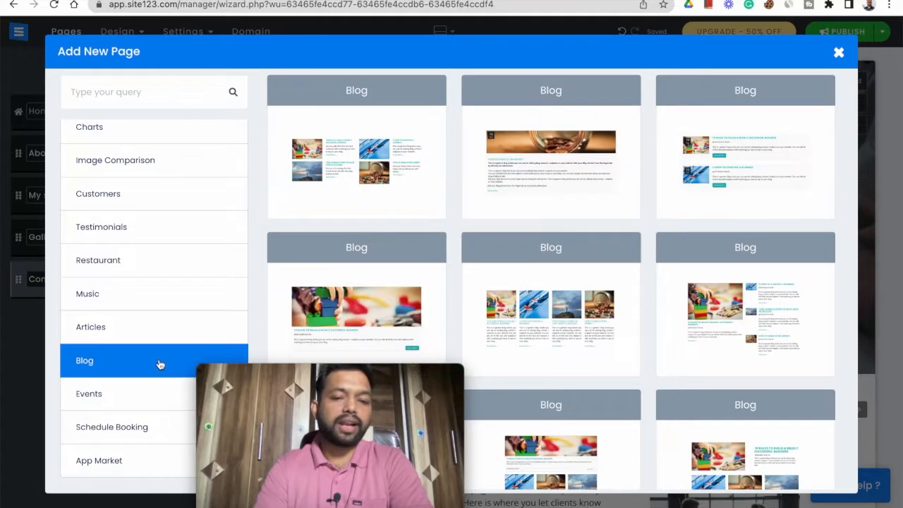
{"action": "left_click_drag", "start_coordinate": [285, 376], "coordinate": [97, 361]}
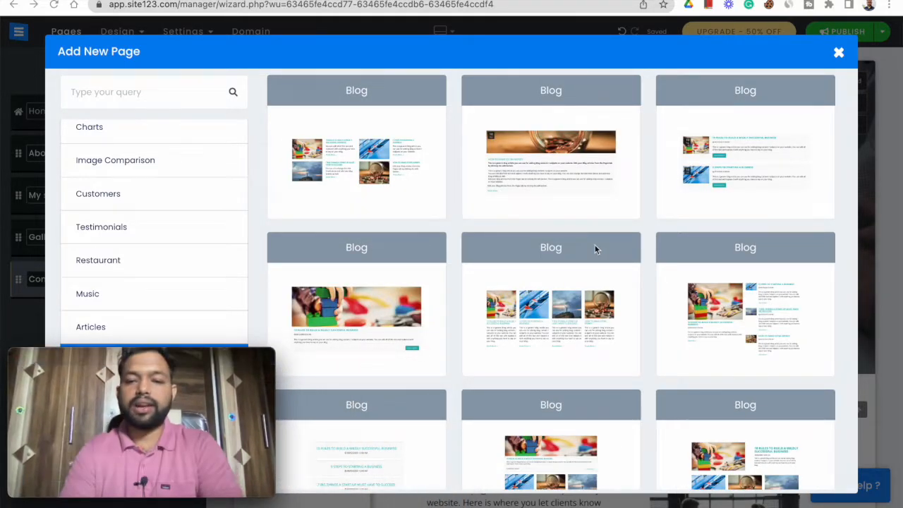
{"action": "scroll", "coordinate": [595, 248], "scroll_direction": "down", "scroll_amount": 5}
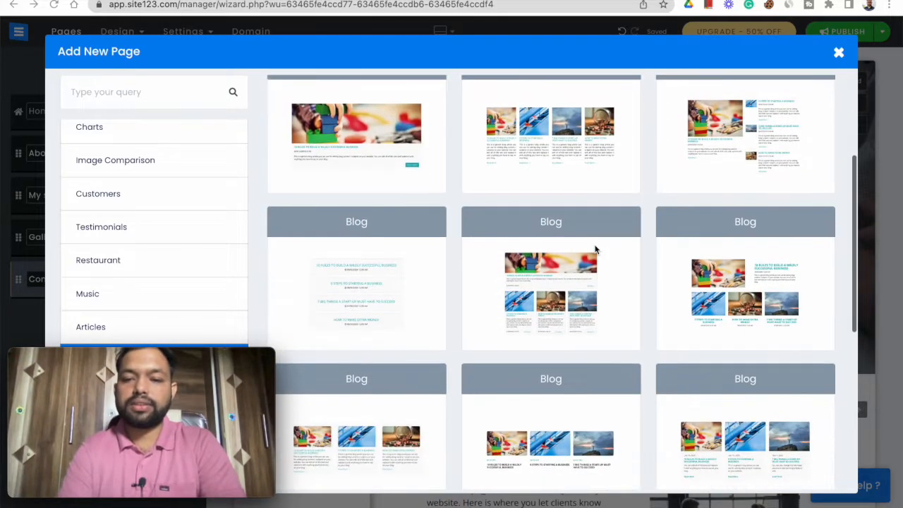
{"action": "left_click", "coordinate": [544, 286]}
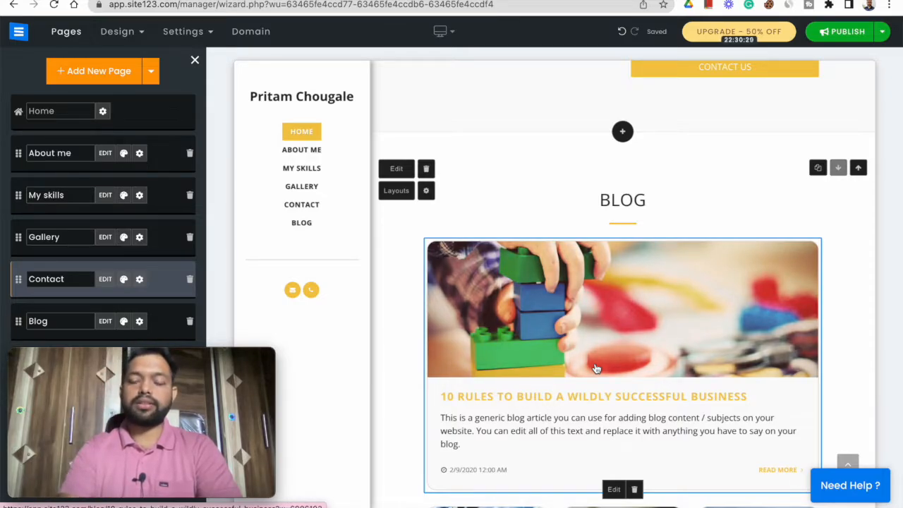
{"action": "scroll", "coordinate": [657, 363], "scroll_direction": "up", "scroll_amount": 3}
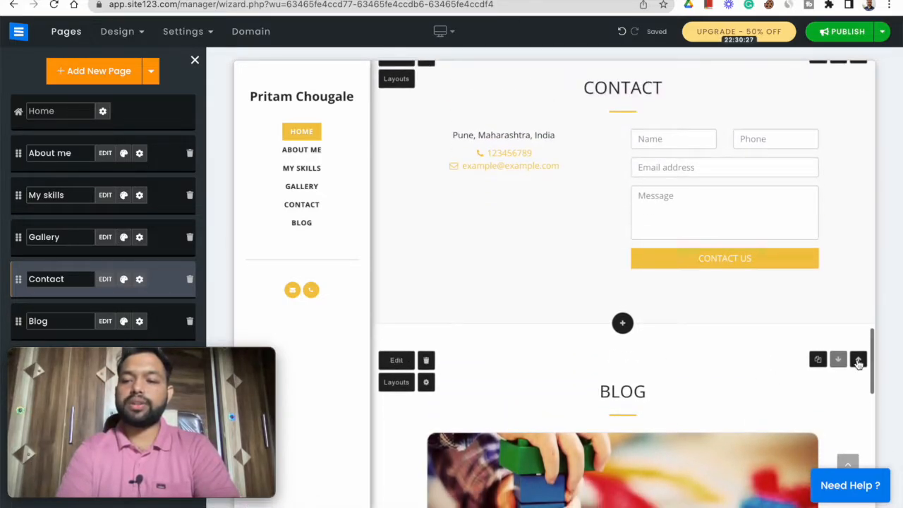
{"action": "left_click", "coordinate": [858, 360]}
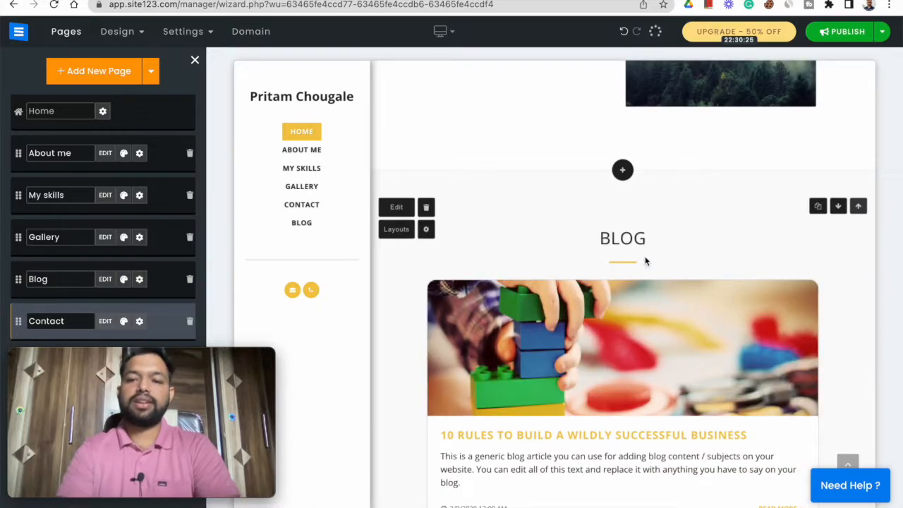
- Delete the post "10 Rules to Build a Wildly Successful Business" from the blog's posts
{"action": "scroll", "coordinate": [643, 262], "scroll_direction": "down", "scroll_amount": 5}
{"action": "scroll", "coordinate": [644, 261], "scroll_direction": "down", "scroll_amount": 5}
{"action": "scroll", "coordinate": [645, 260], "scroll_direction": "up", "scroll_amount": 4}
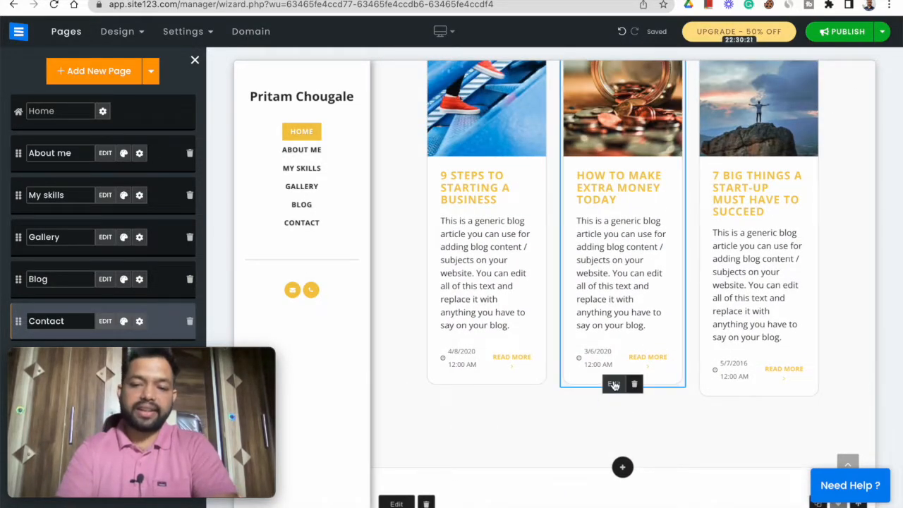
{"action": "left_click", "coordinate": [613, 384]}
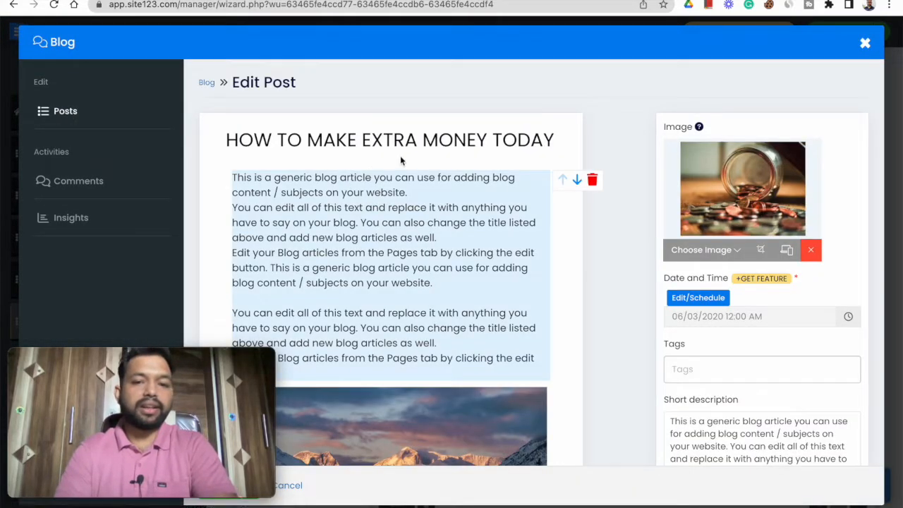
{"action": "left_click", "coordinate": [62, 113]}
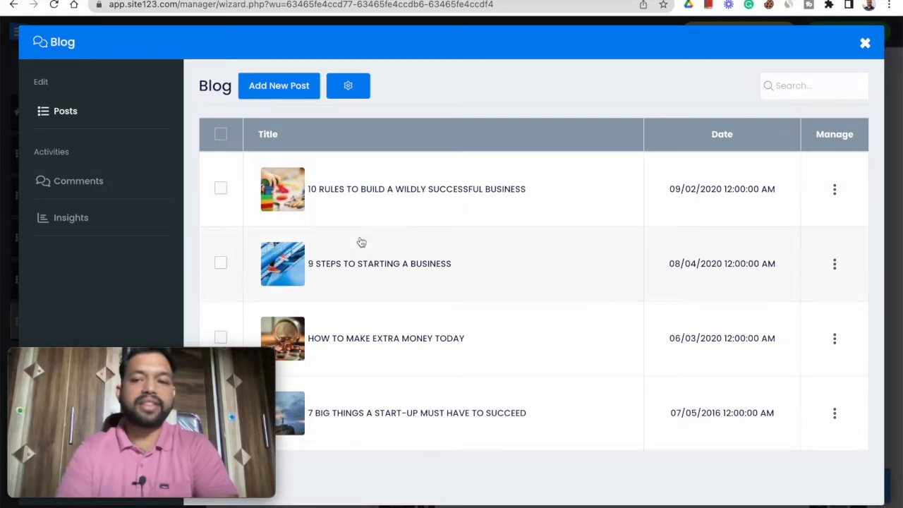
{"action": "left_click", "coordinate": [220, 189]}
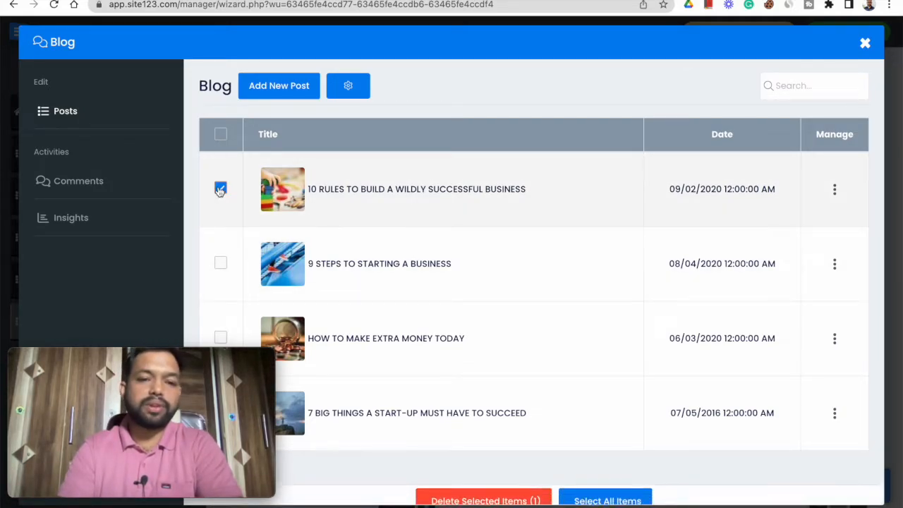
{"action": "left_click", "coordinate": [495, 487]}
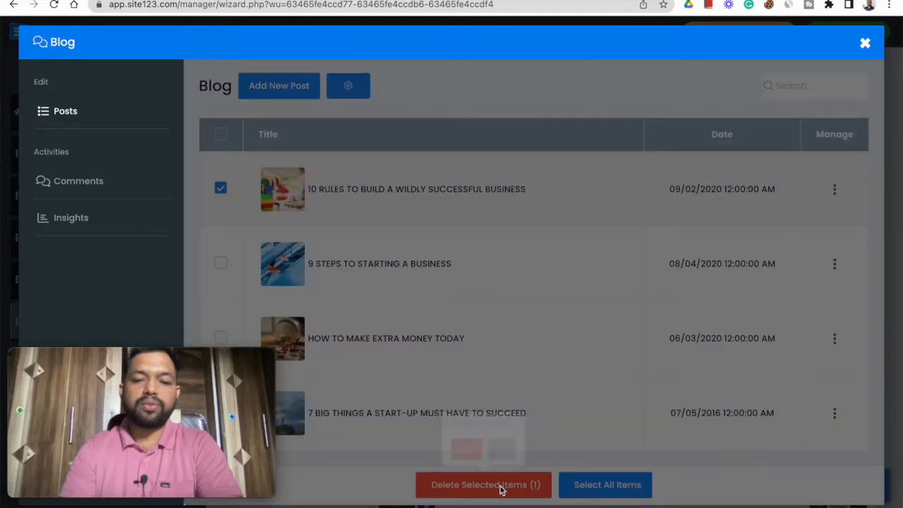
{"action": "left_click", "coordinate": [468, 455]}
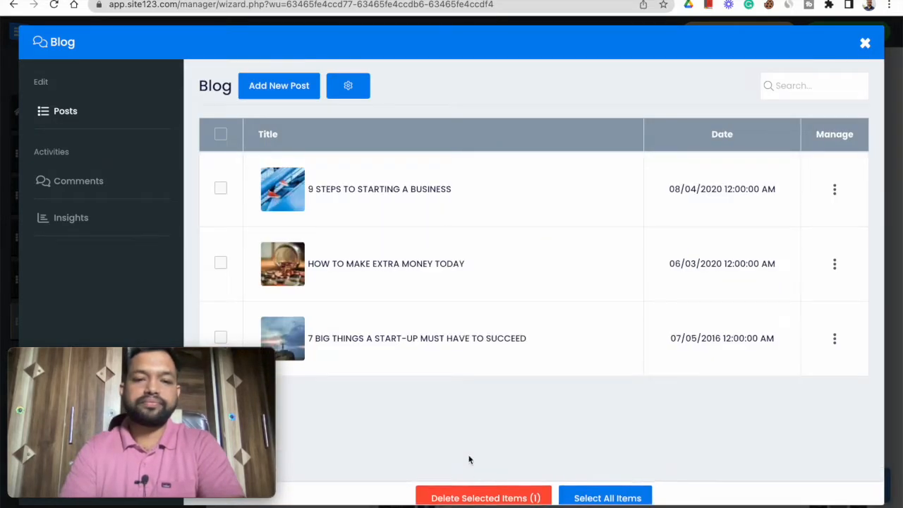
- Open a new blog post and examine its title, content, image, tags, short description and related posts options
{"action": "left_click", "coordinate": [275, 90]}
{"action": "left_click", "coordinate": [335, 144]}
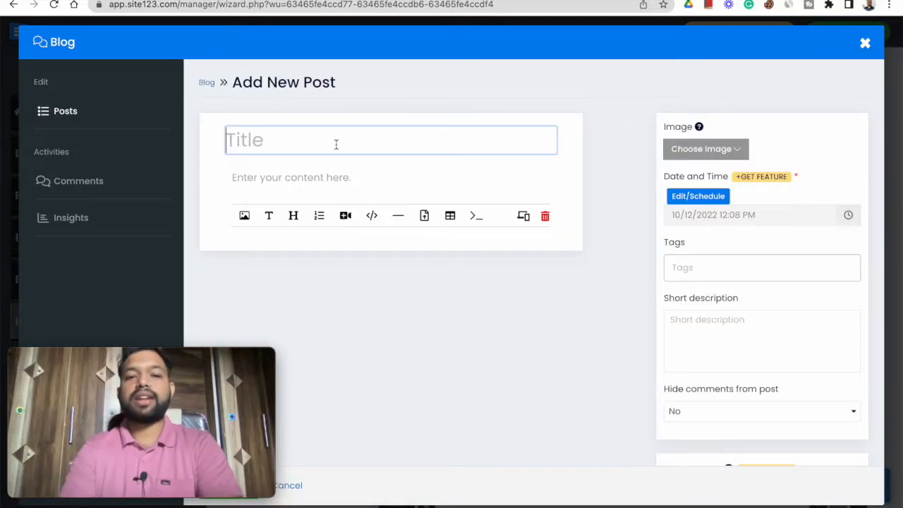
{"action": "left_click", "coordinate": [299, 178]}
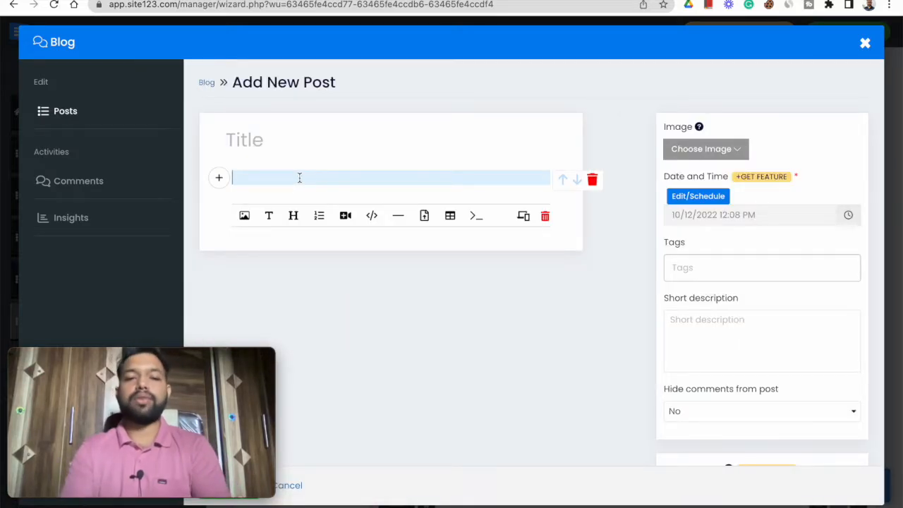
{"action": "left_click", "coordinate": [734, 155]}
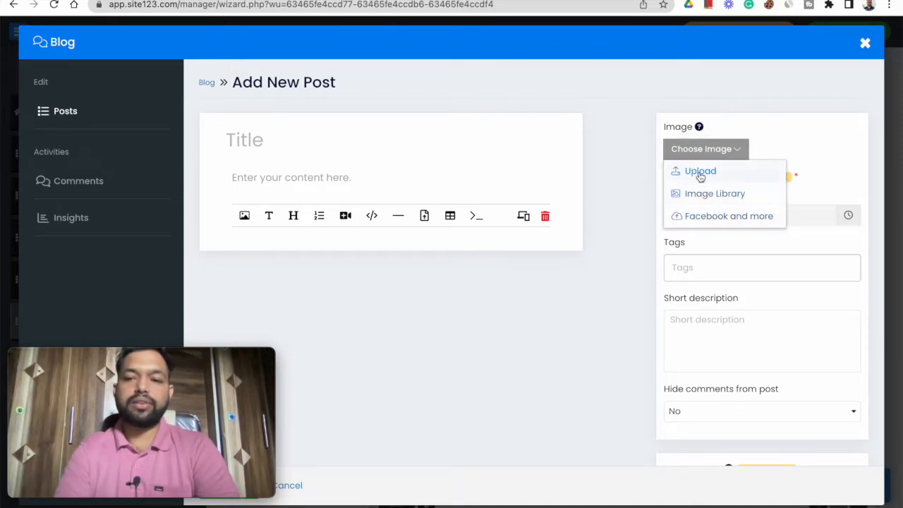
{"action": "left_click", "coordinate": [549, 325]}
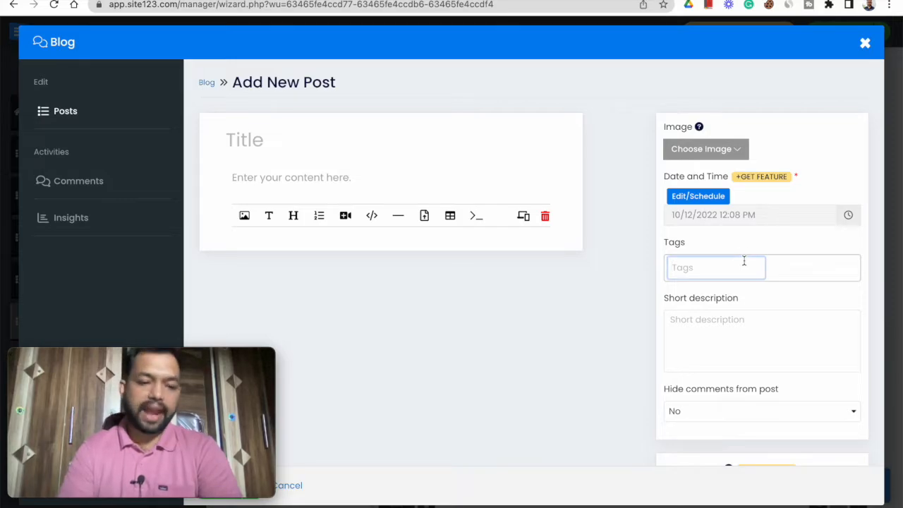
{"action": "left_click", "coordinate": [737, 346]}
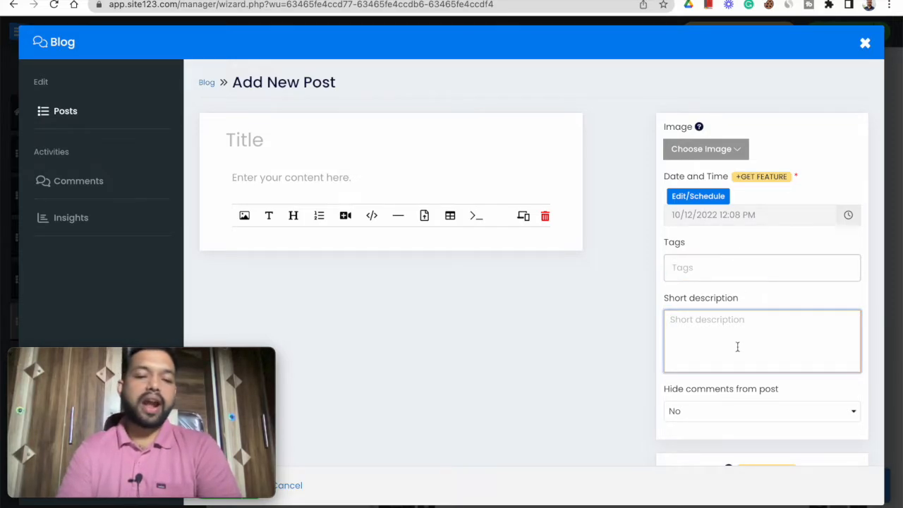
{"action": "scroll", "coordinate": [738, 381], "scroll_direction": "down", "scroll_amount": 2}
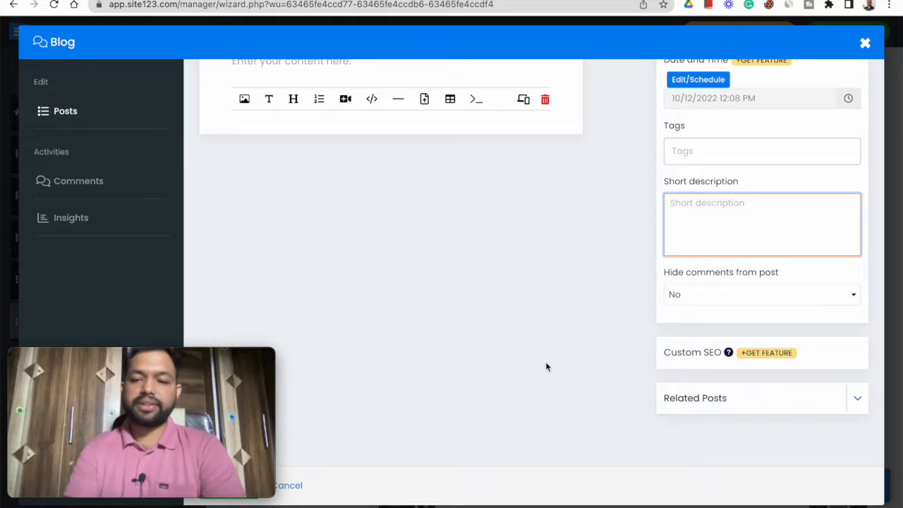
{"action": "left_click", "coordinate": [866, 400]}
{"action": "scroll", "coordinate": [735, 401], "scroll_direction": "down", "scroll_amount": 3}
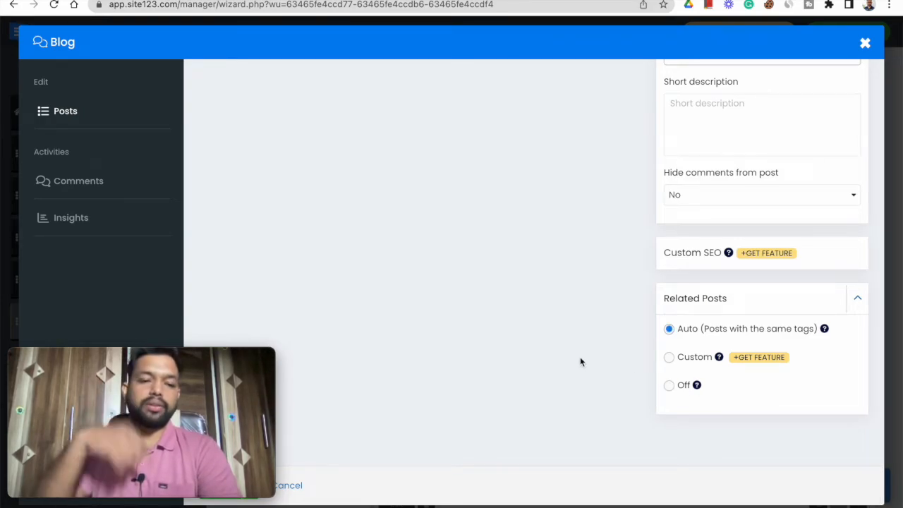
{"action": "scroll", "coordinate": [580, 361], "scroll_direction": "up", "scroll_amount": 3}
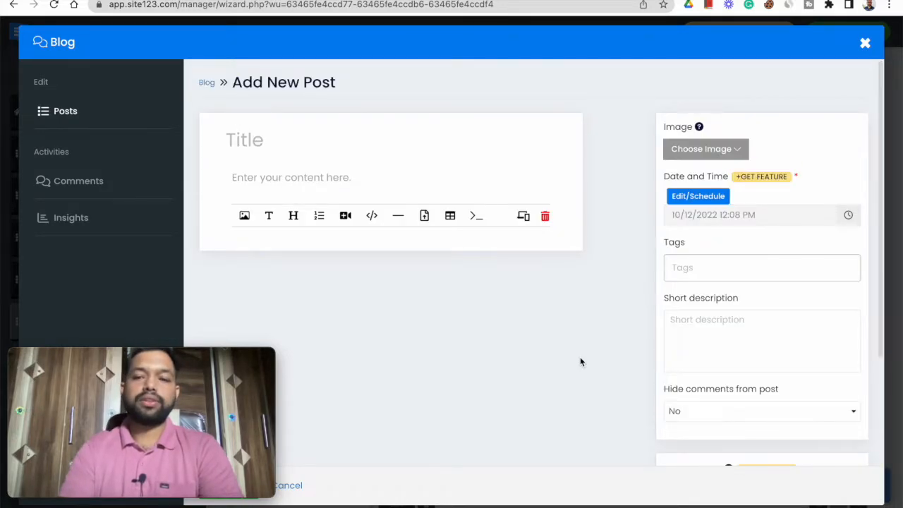
{"action": "scroll", "coordinate": [580, 362], "scroll_direction": "down", "scroll_amount": 3}
{"action": "left_click_drag", "start_coordinate": [99, 355], "coordinate": [496, 301]}
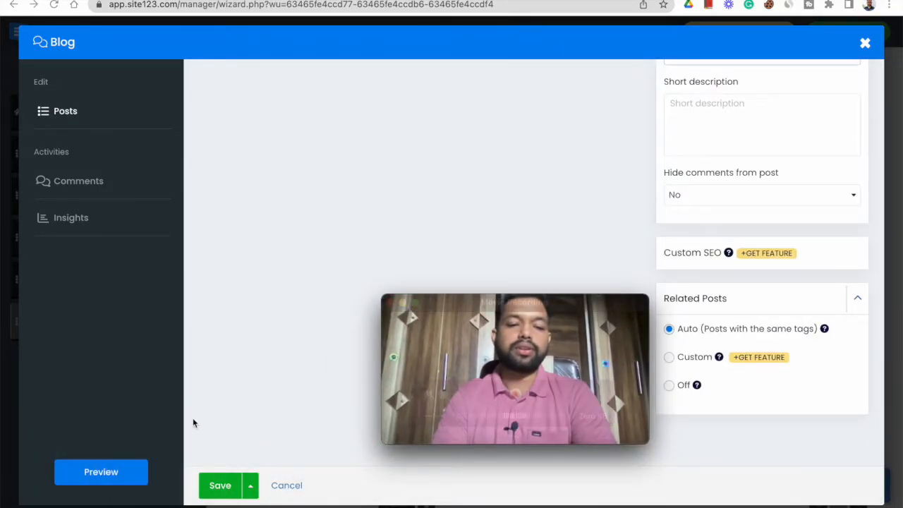
- Title the new post "Simple blog post", enter "Demo text" as its content and save it
{"action": "left_click", "coordinate": [219, 487]}
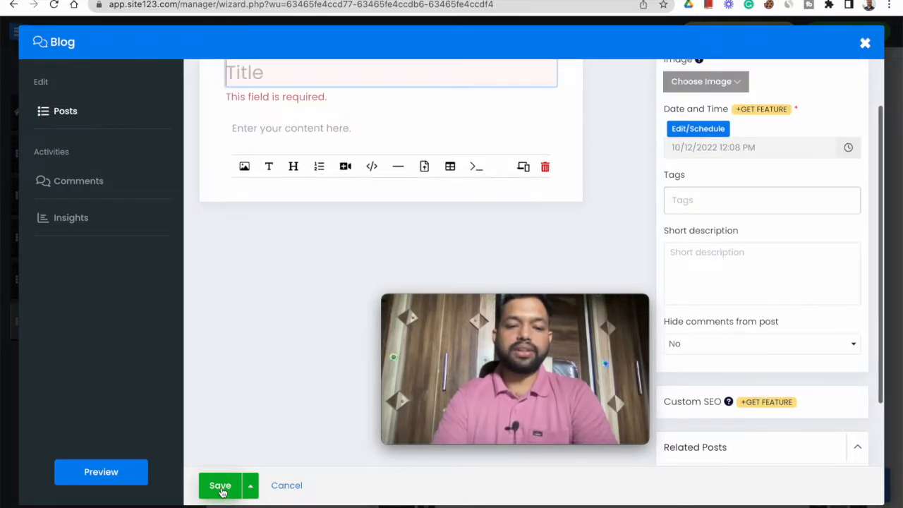
{"action": "scroll", "coordinate": [345, 276], "scroll_direction": "up", "scroll_amount": 2}
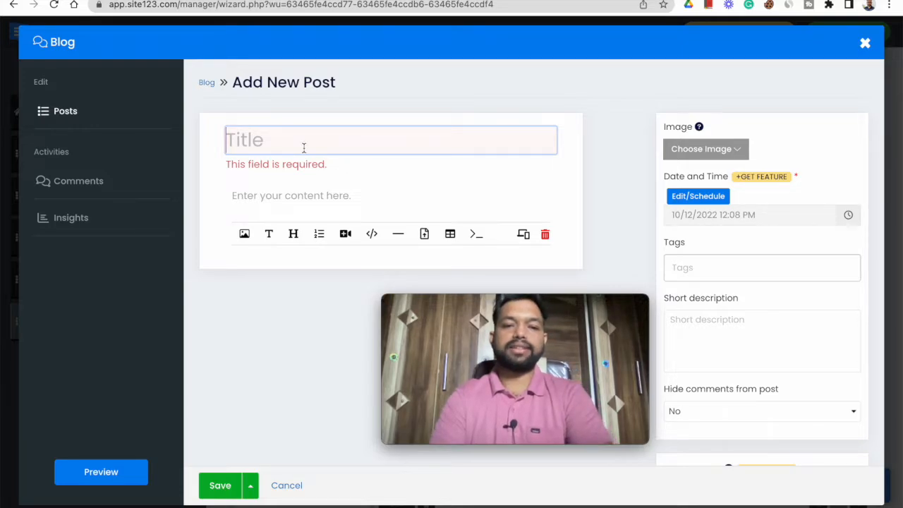
{"action": "type", "text": "Simple blog p"}
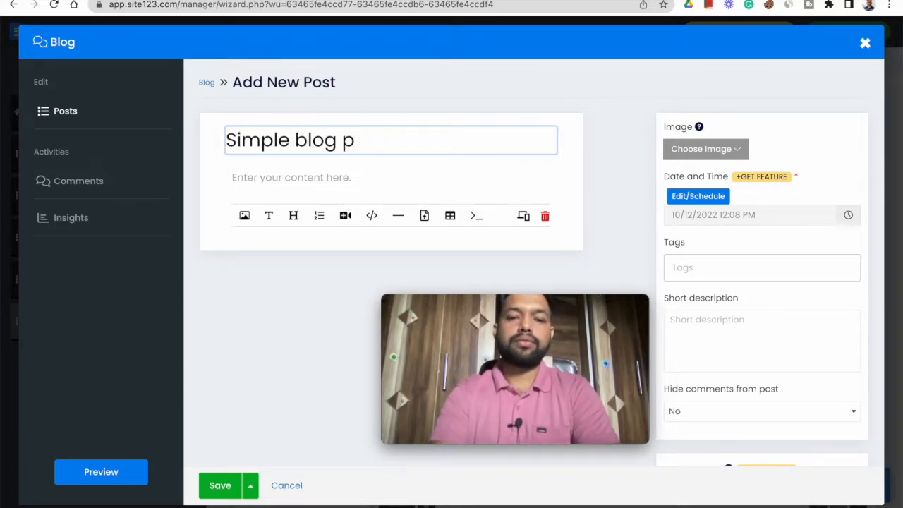
{"action": "type", "text": "sott"}
{"action": "left_click", "coordinate": [278, 176]}
{"action": "type", "text": "D"}
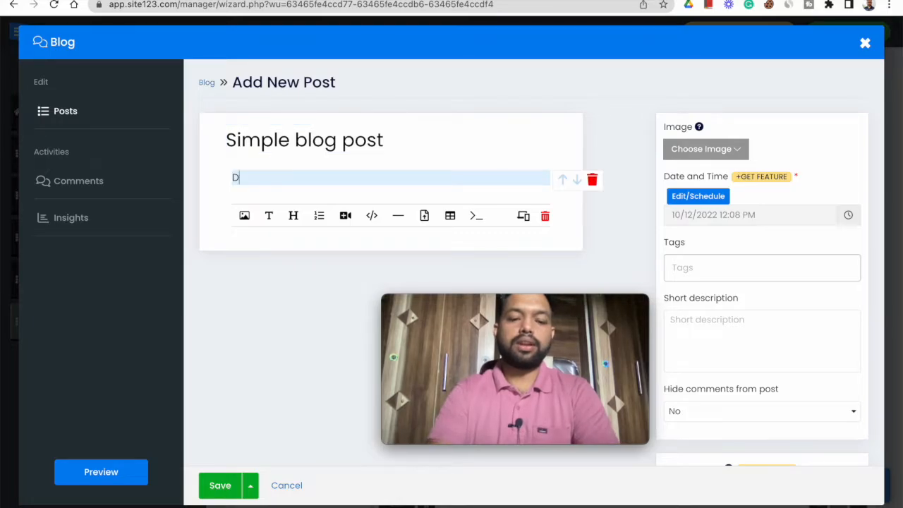
{"action": "type", "text": "emo text"}
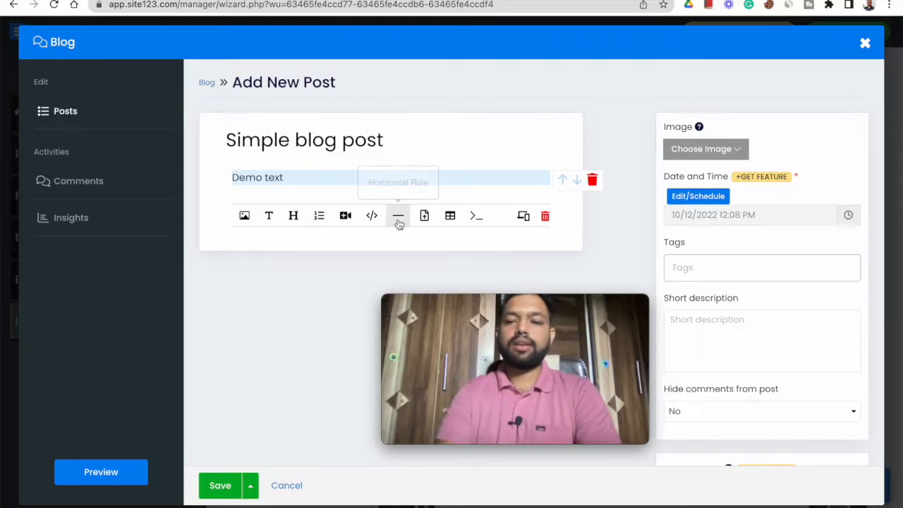
{"action": "left_click", "coordinate": [218, 485]}
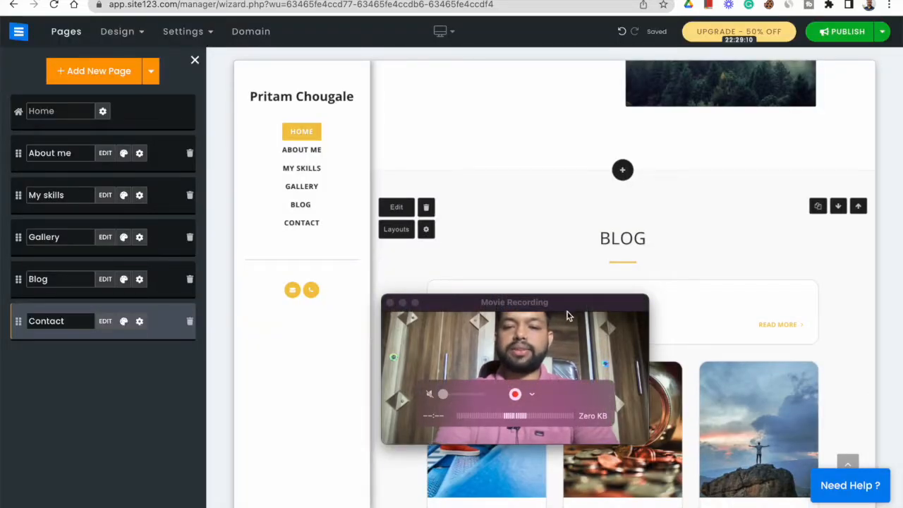
{"action": "left_click_drag", "start_coordinate": [567, 312], "coordinate": [294, 337]}
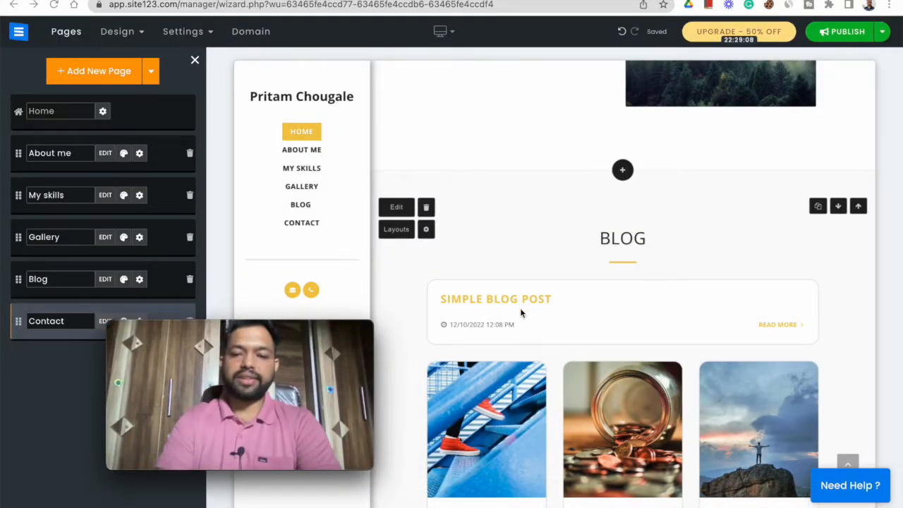
{"action": "left_click_drag", "start_coordinate": [271, 335], "coordinate": [188, 364]}
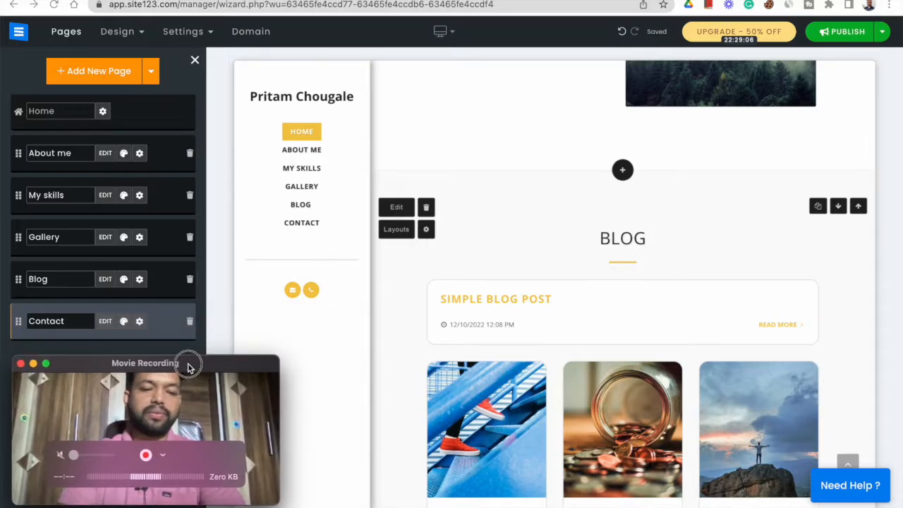
- Publish the website with its new Blog section and confirm the publication
{"action": "scroll", "coordinate": [665, 292], "scroll_direction": "down", "scroll_amount": 4}
{"action": "scroll", "coordinate": [666, 292], "scroll_direction": "down", "scroll_amount": 5}
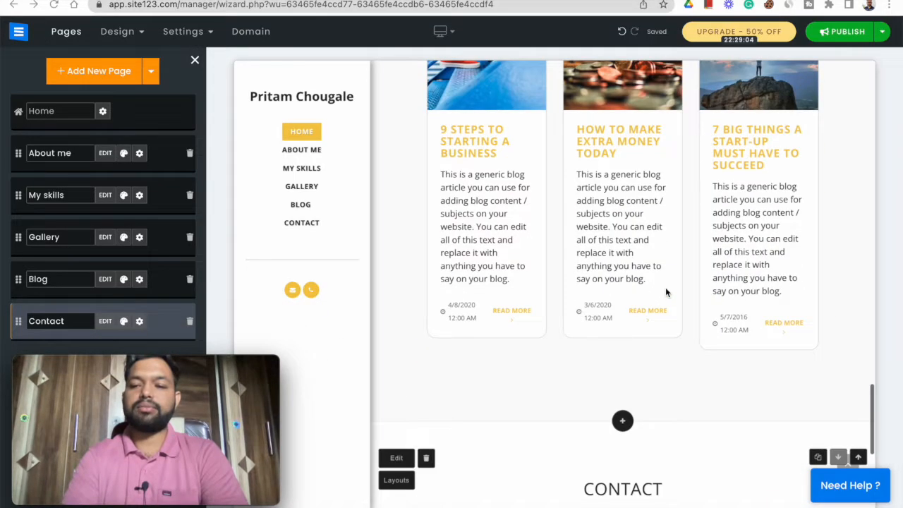
{"action": "scroll", "coordinate": [666, 292], "scroll_direction": "up", "scroll_amount": 20}
{"action": "scroll", "coordinate": [667, 291], "scroll_direction": "up", "scroll_amount": 5}
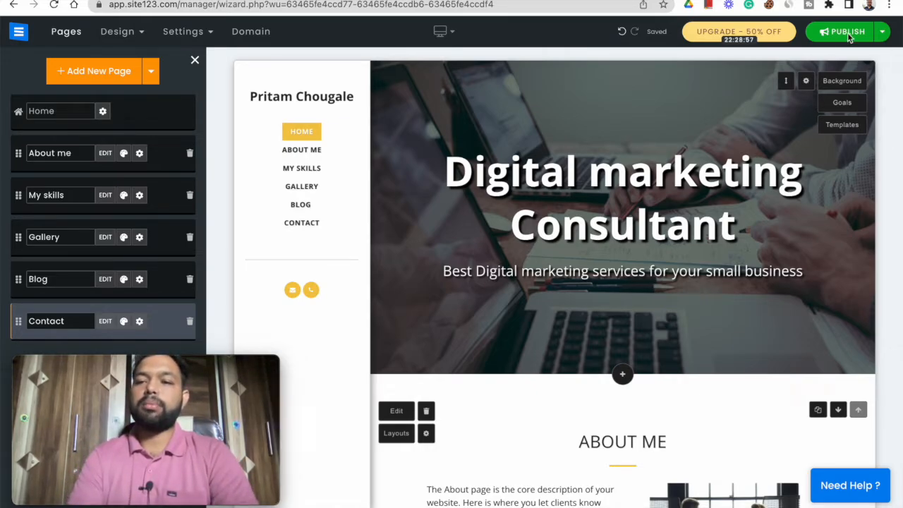
{"action": "left_click", "coordinate": [824, 35]}
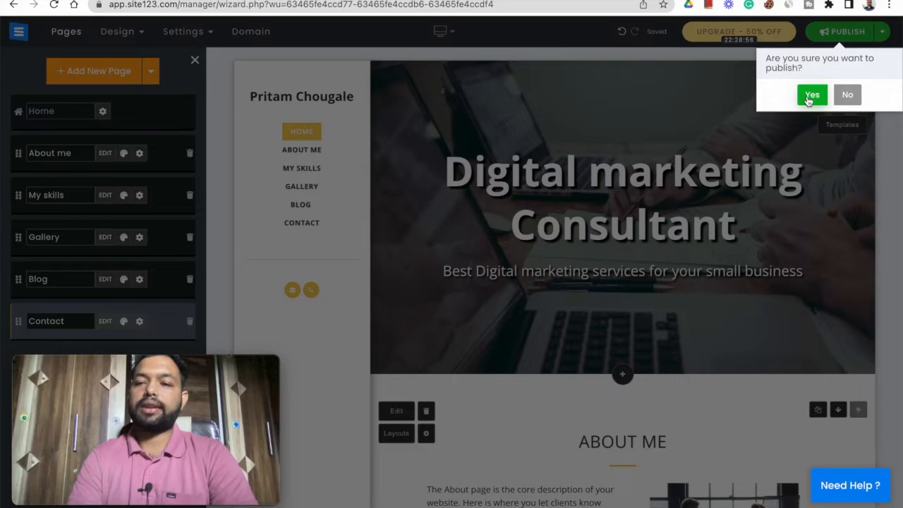
{"action": "left_click", "coordinate": [807, 94]}
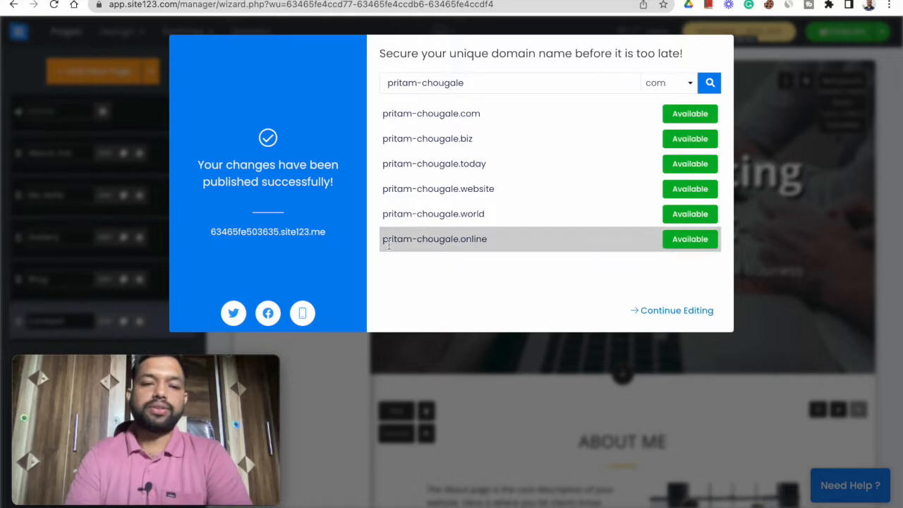
- Open the published site at its site123.me address and review its home, skills, gallery and blog sections
{"action": "left_click", "coordinate": [274, 237]}
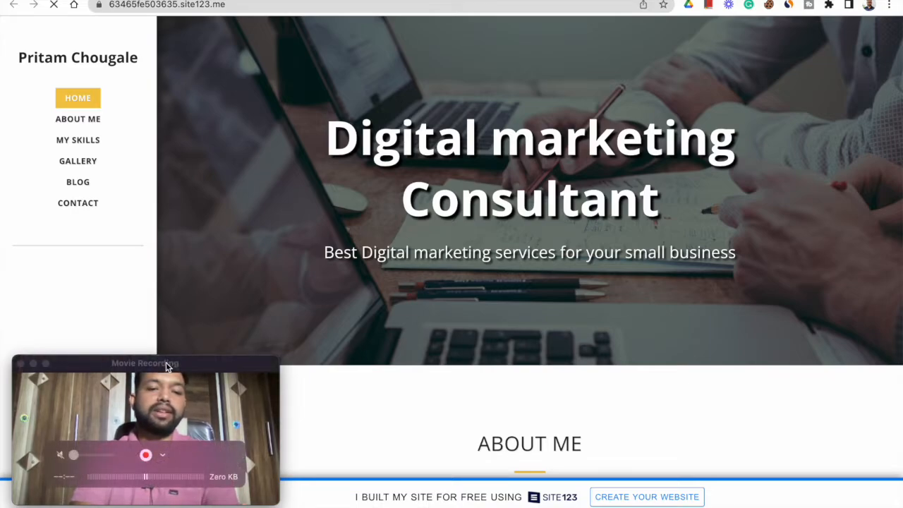
{"action": "left_click_drag", "start_coordinate": [167, 368], "coordinate": [166, 379]}
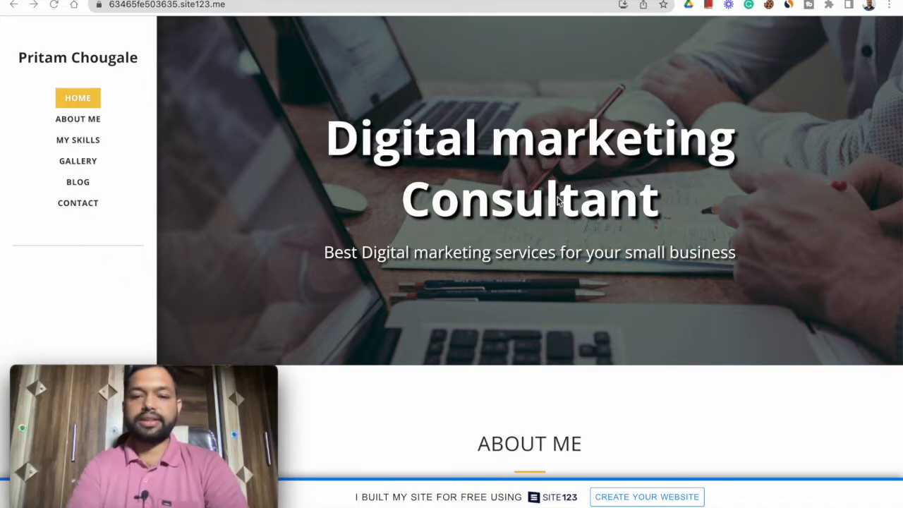
{"action": "scroll", "coordinate": [557, 201], "scroll_direction": "down", "scroll_amount": 10}
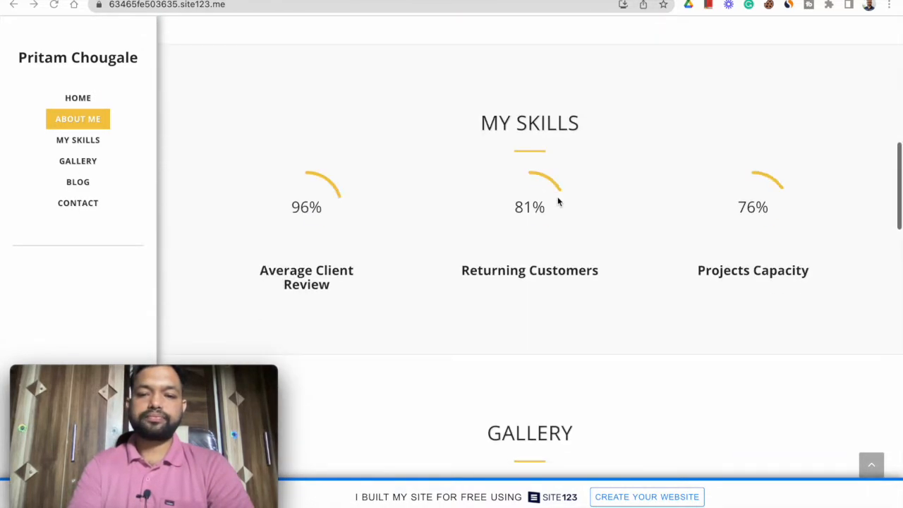
{"action": "scroll", "coordinate": [609, 215], "scroll_direction": "down", "scroll_amount": 12}
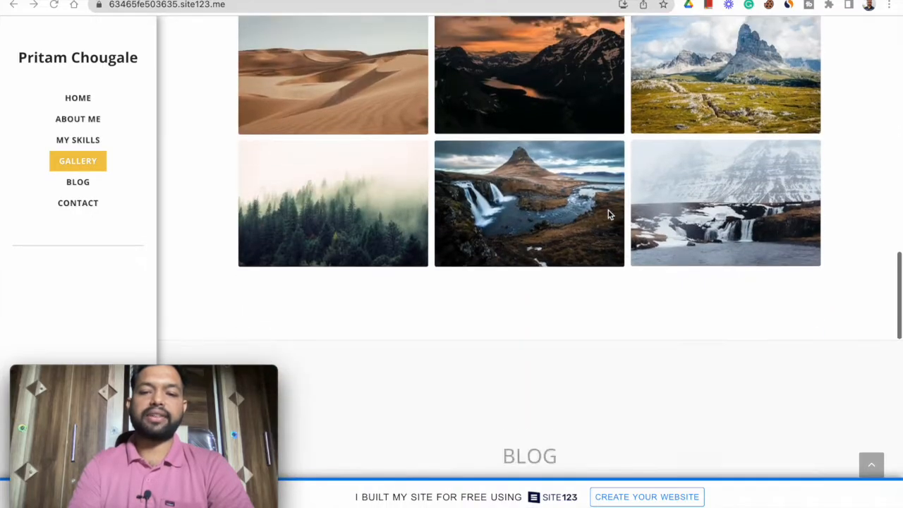
{"action": "scroll", "coordinate": [609, 215], "scroll_direction": "down", "scroll_amount": 5}
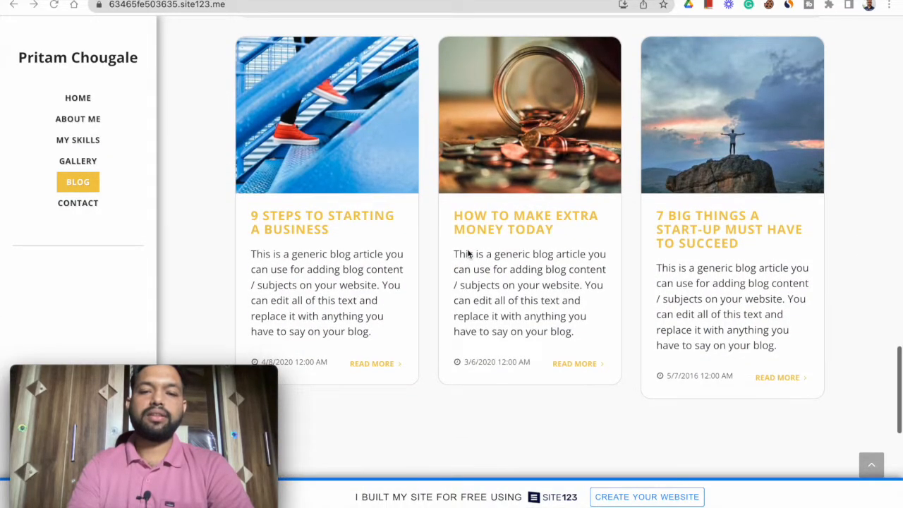
{"action": "scroll", "coordinate": [467, 254], "scroll_direction": "up", "scroll_amount": 1}
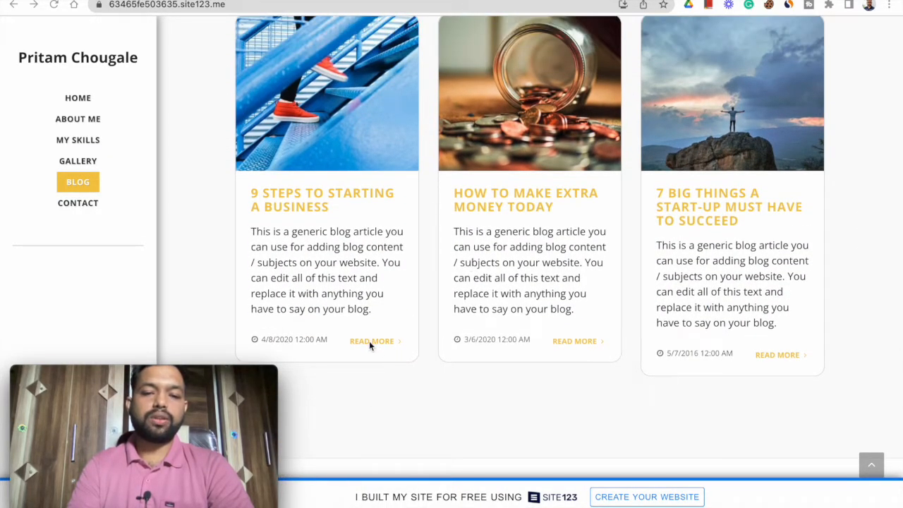
- Open the full blog post "9 Steps to Starting a Business" and examine its content, related posts and comment form
{"action": "left_click", "coordinate": [369, 341]}
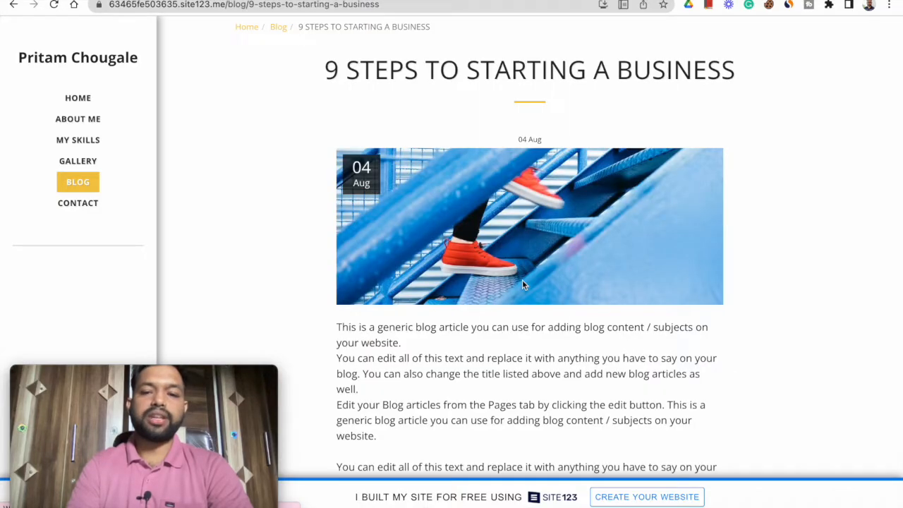
{"action": "scroll", "coordinate": [522, 282], "scroll_direction": "down", "scroll_amount": 10}
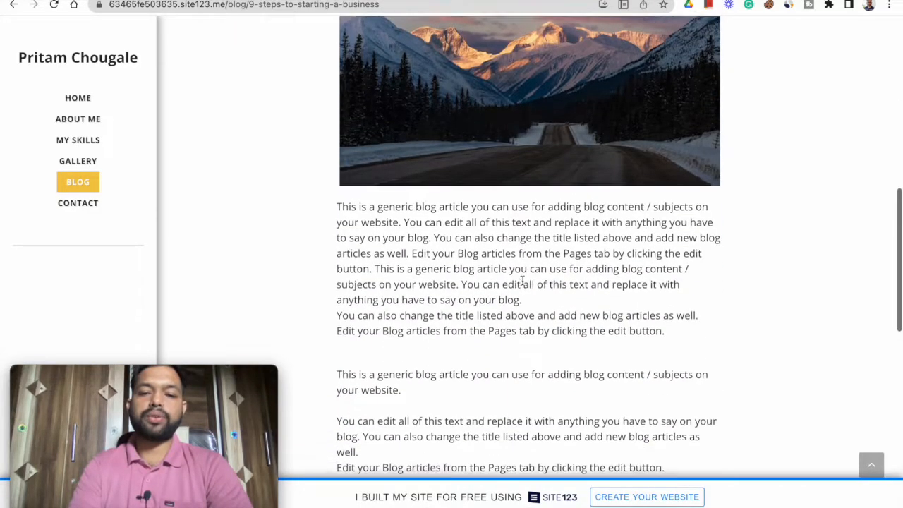
{"action": "scroll", "coordinate": [522, 282], "scroll_direction": "down", "scroll_amount": 5}
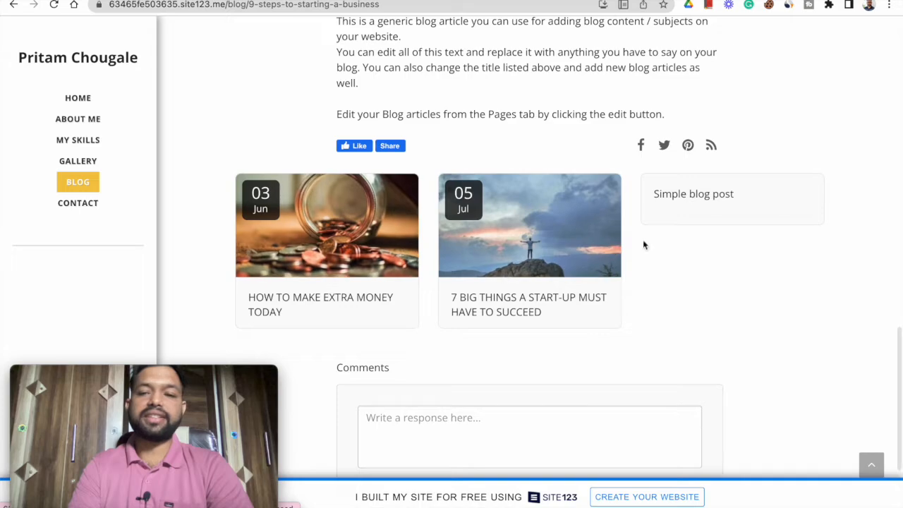
{"action": "scroll", "coordinate": [355, 284], "scroll_direction": "down", "scroll_amount": 2}
{"action": "left_click", "coordinate": [454, 277]}
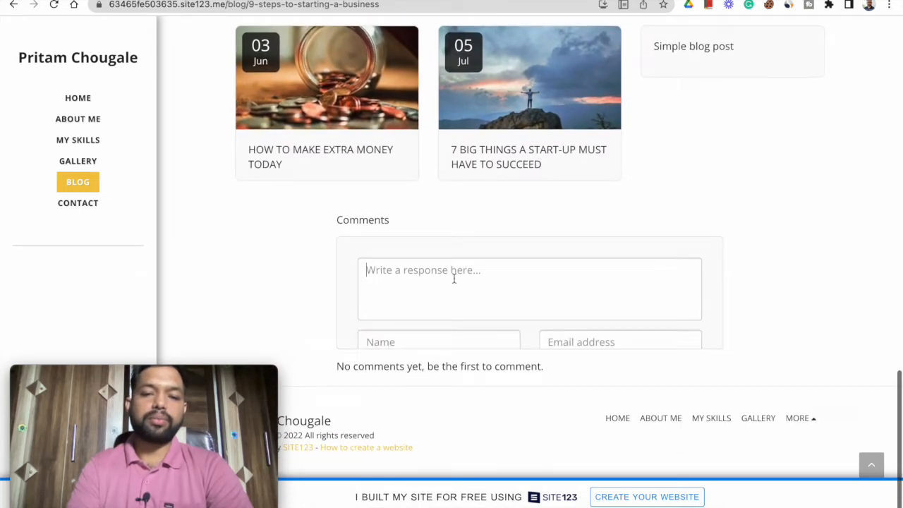
{"action": "left_click", "coordinate": [248, 296]}
{"action": "scroll", "coordinate": [248, 295], "scroll_direction": "down", "scroll_amount": 2}
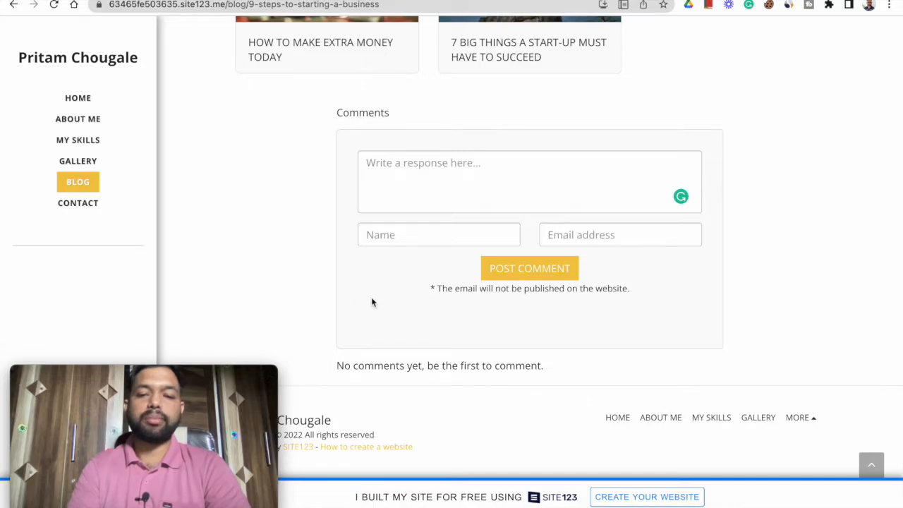
- Examine the copyright and SITE123 credit in the blog post's footer, then return to the start of the post
{"action": "mouse_move", "coordinate": [137, 376]}
{"action": "left_click_drag", "start_coordinate": [138, 376], "coordinate": [587, 373]}
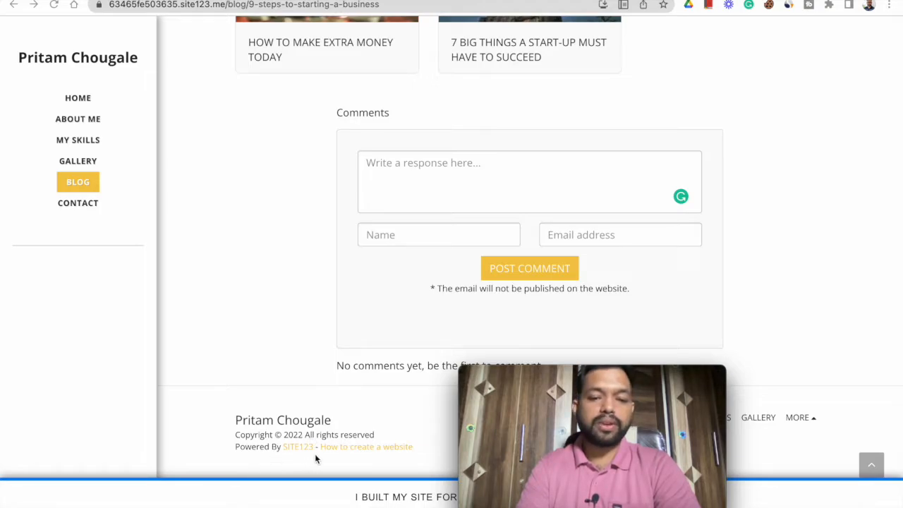
{"action": "mouse_move", "coordinate": [611, 409]}
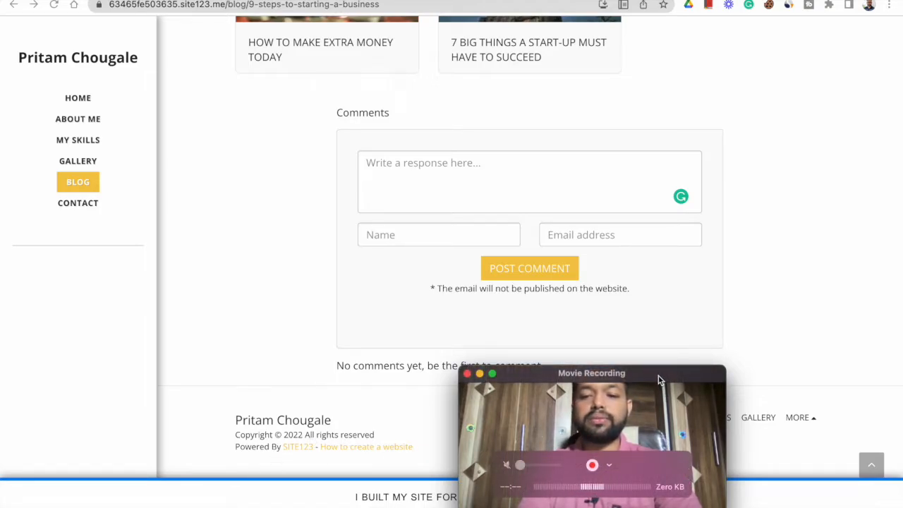
{"action": "left_click_drag", "start_coordinate": [655, 376], "coordinate": [212, 374]}
{"action": "scroll", "coordinate": [771, 374], "scroll_direction": "down", "scroll_amount": 1}
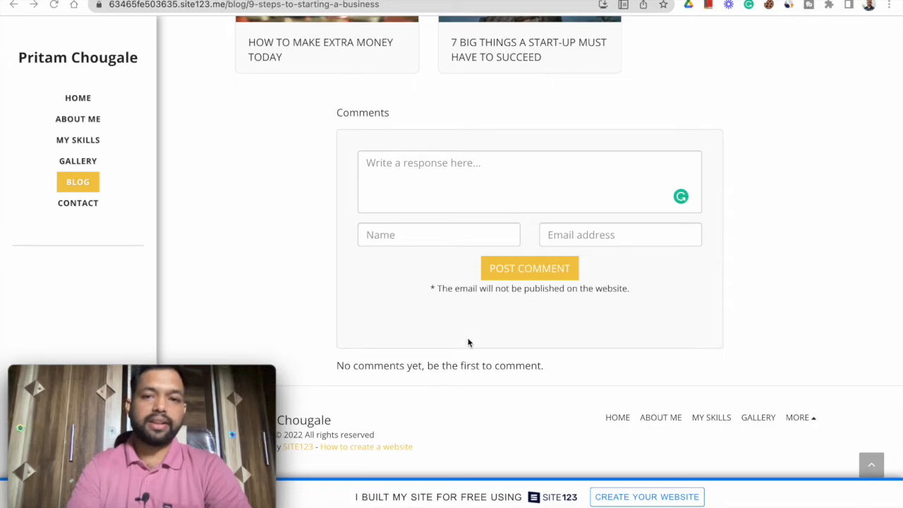
{"action": "scroll", "coordinate": [502, 297], "scroll_direction": "up", "scroll_amount": 20}
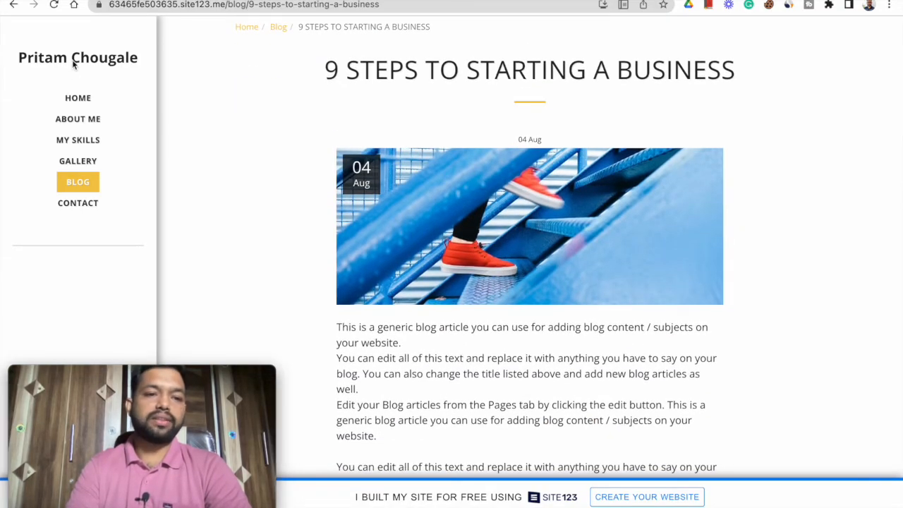